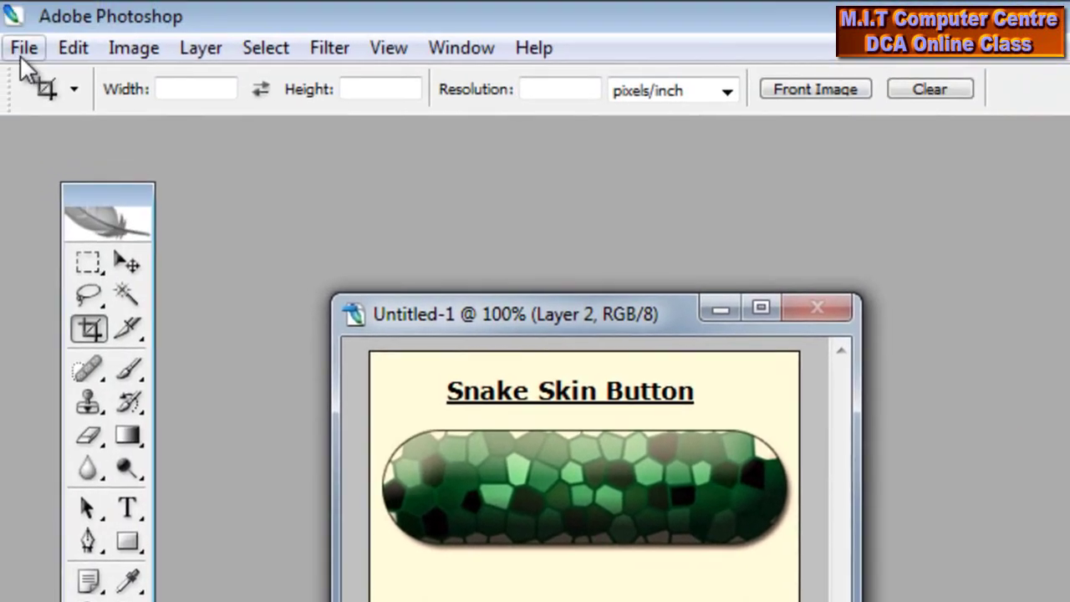
Create a new document with the 640 x 480 preset and place the finished snake skin sample beside it.
click(18, 41)
click(32, 75)
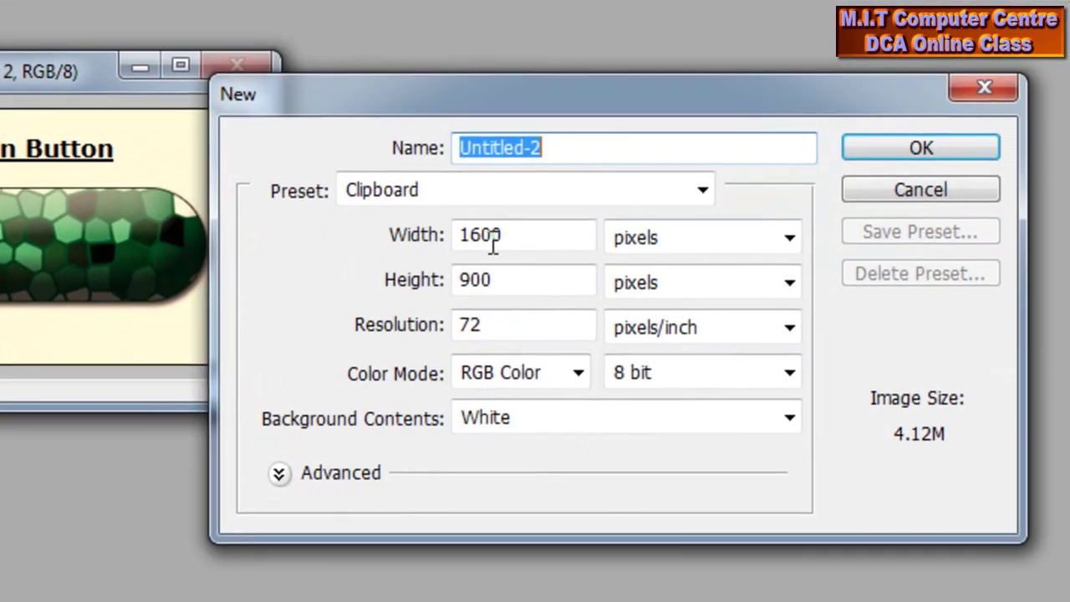
click(544, 192)
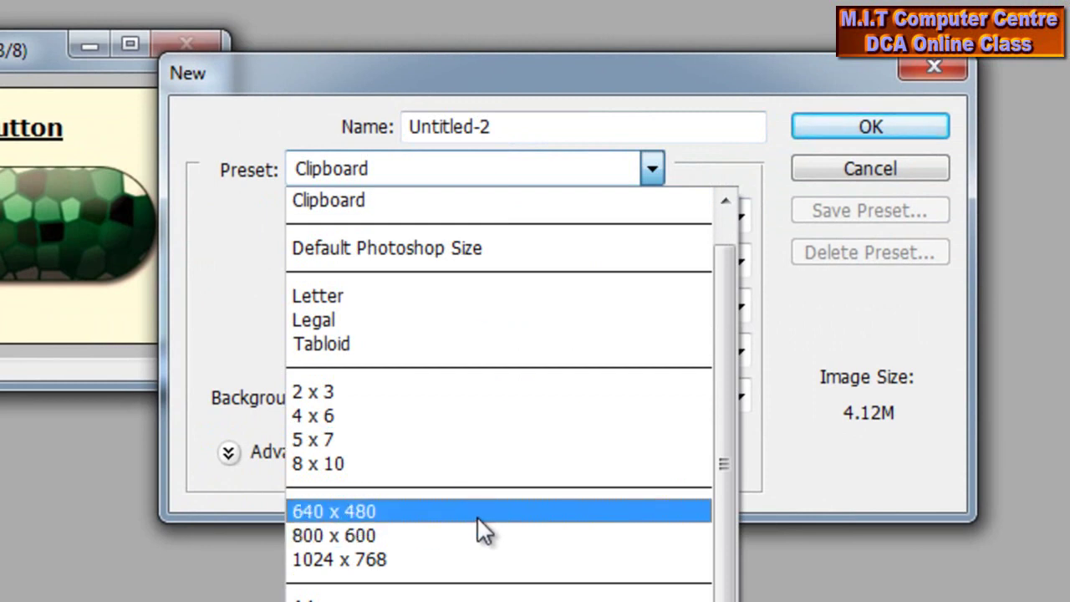
click(478, 513)
click(830, 135)
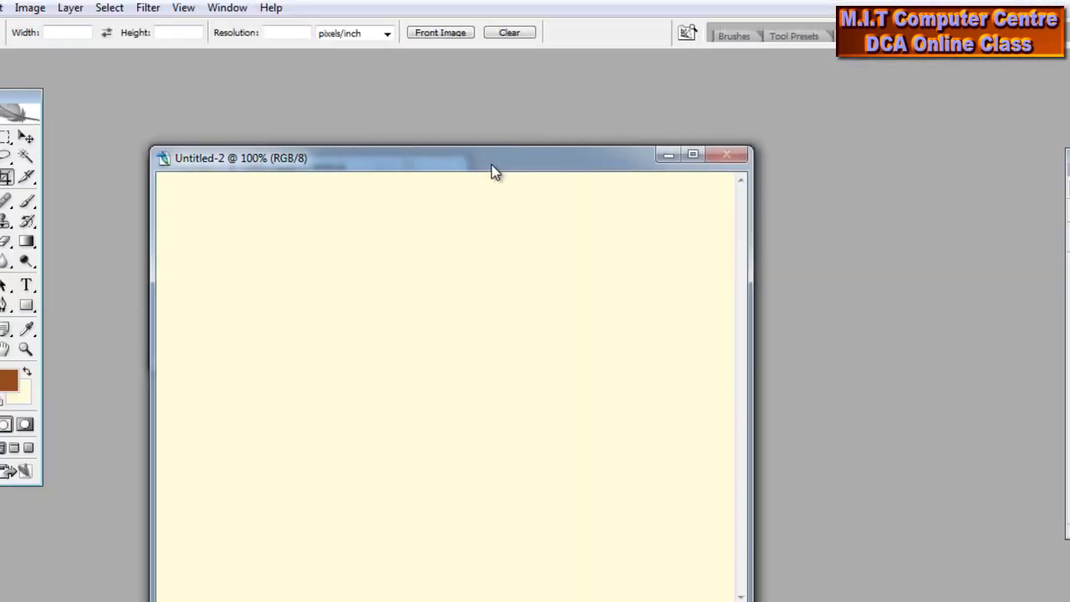
drag(355, 178, 294, 181)
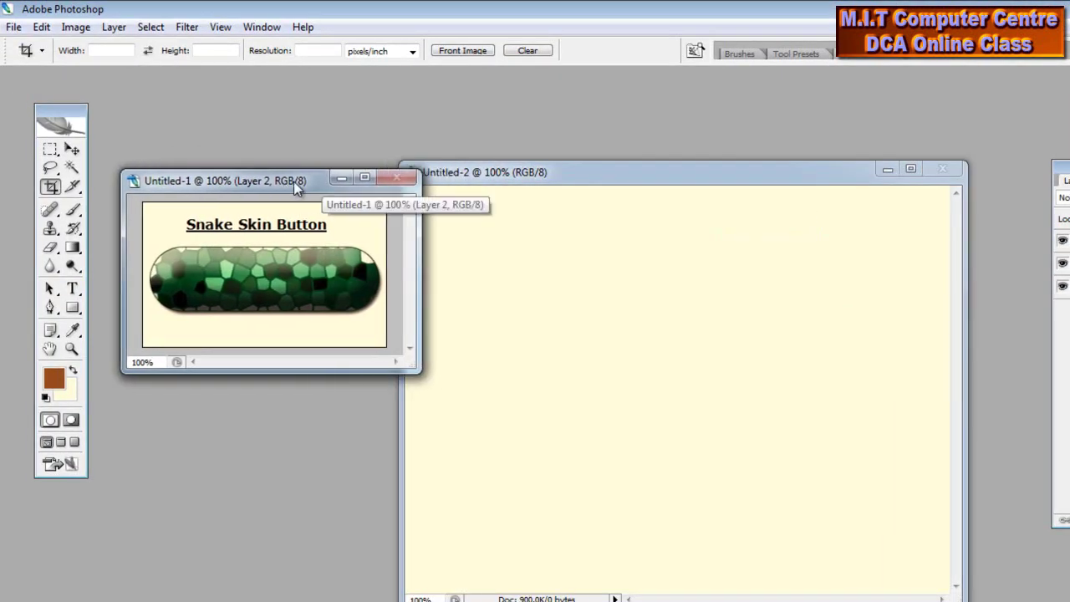
Draw a rounded rectangle with a 10 px corner radius on the new canvas using the Rounded Rectangle tool.
click(50, 148)
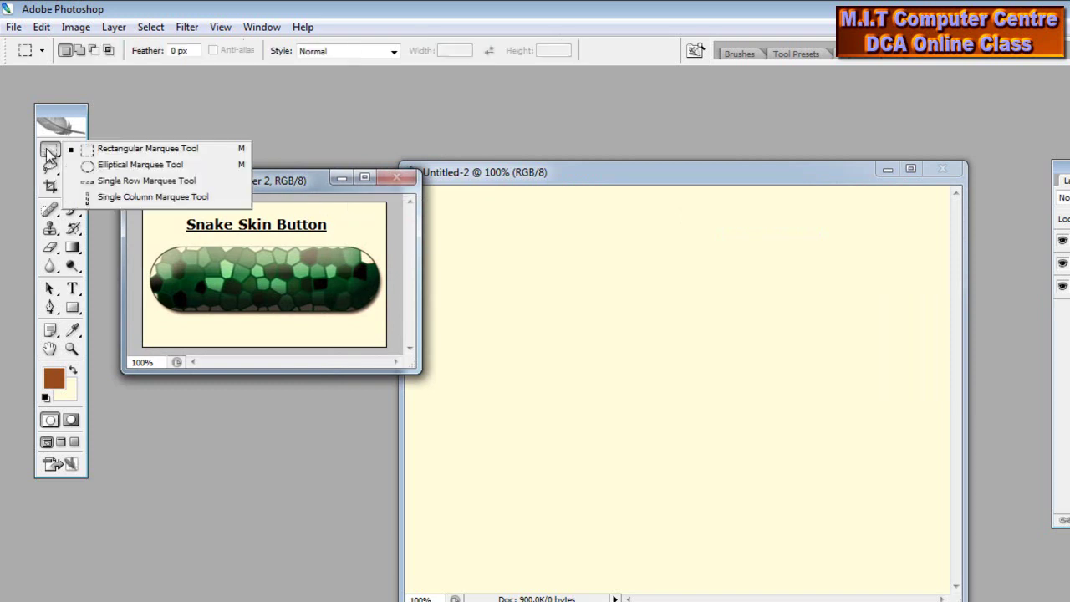
click(237, 181)
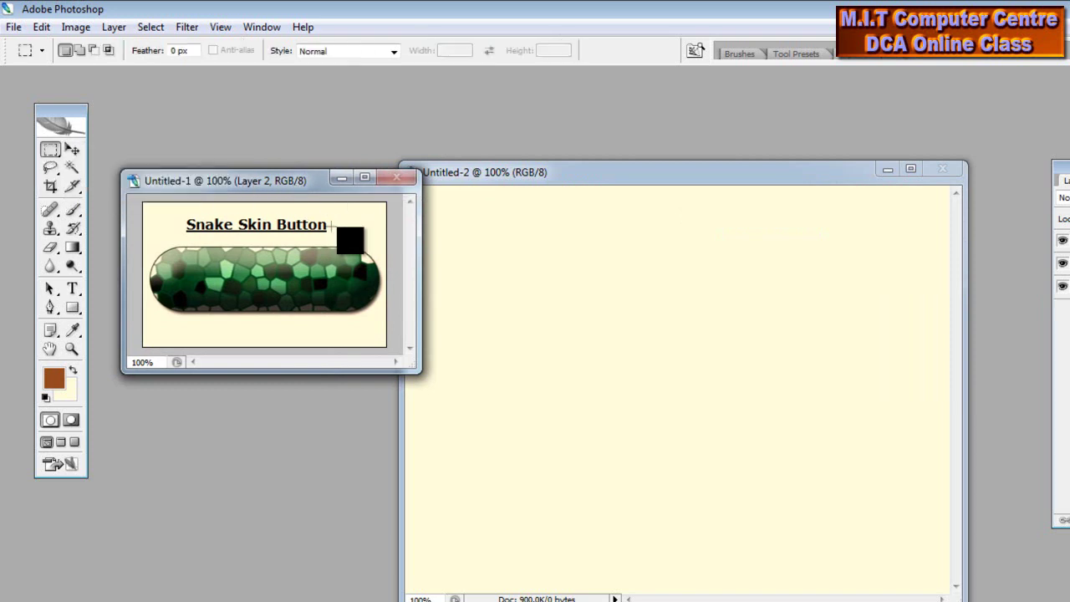
click(74, 308)
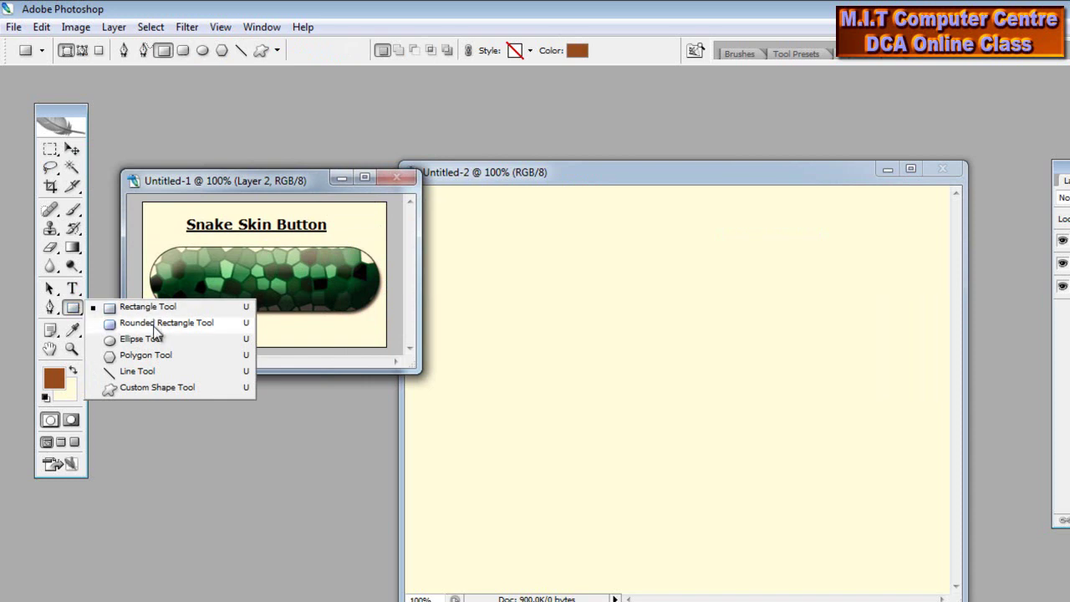
click(159, 323)
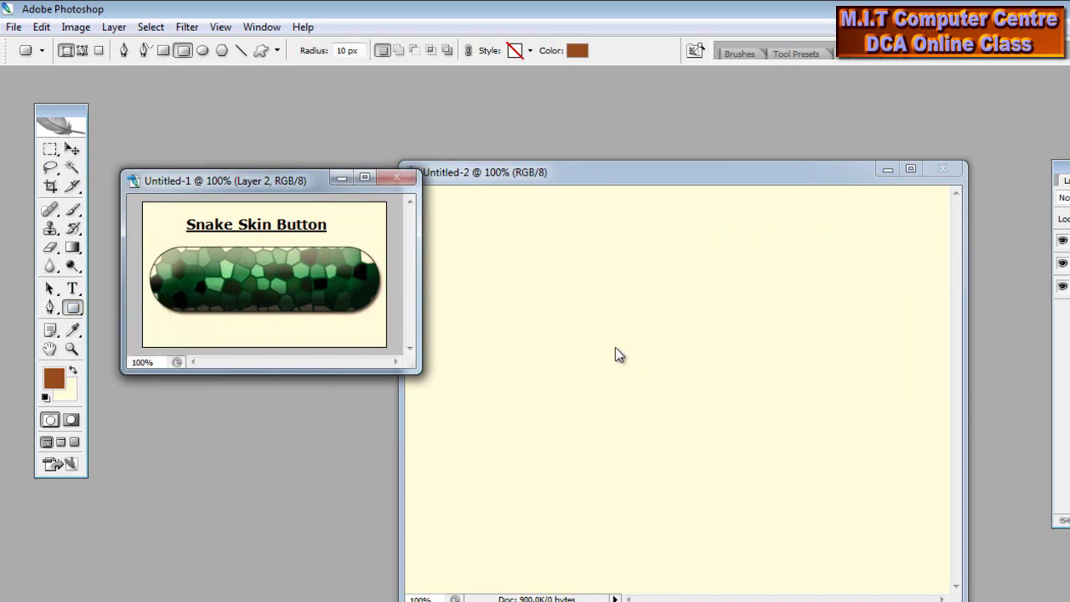
click(549, 338)
drag(547, 340, 807, 416)
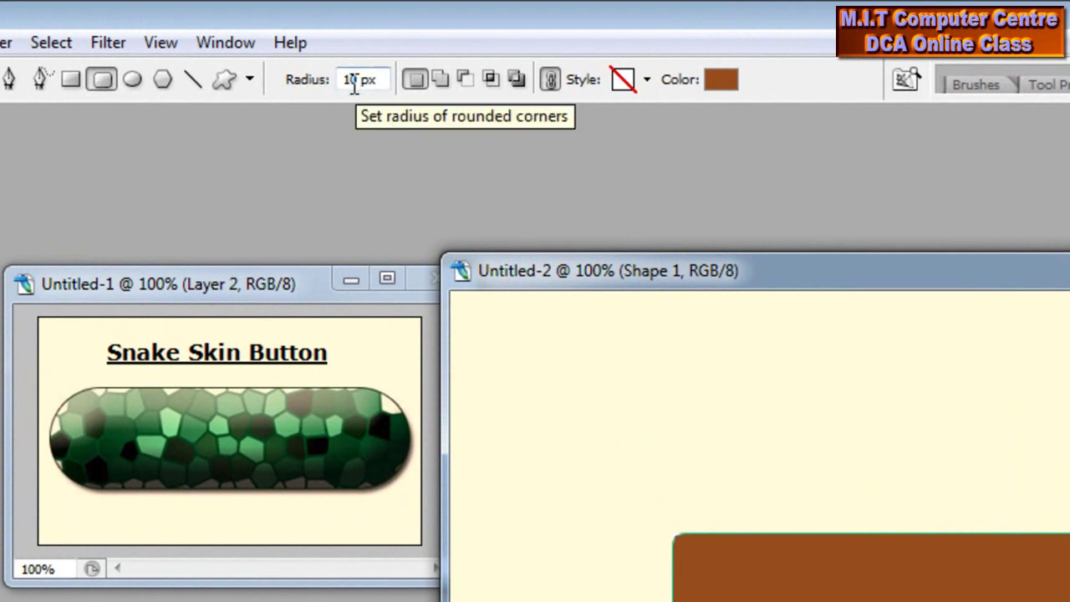
Set the corner radius to 50 px and delete the layer of the first rounded rectangle.
drag(357, 87, 331, 93)
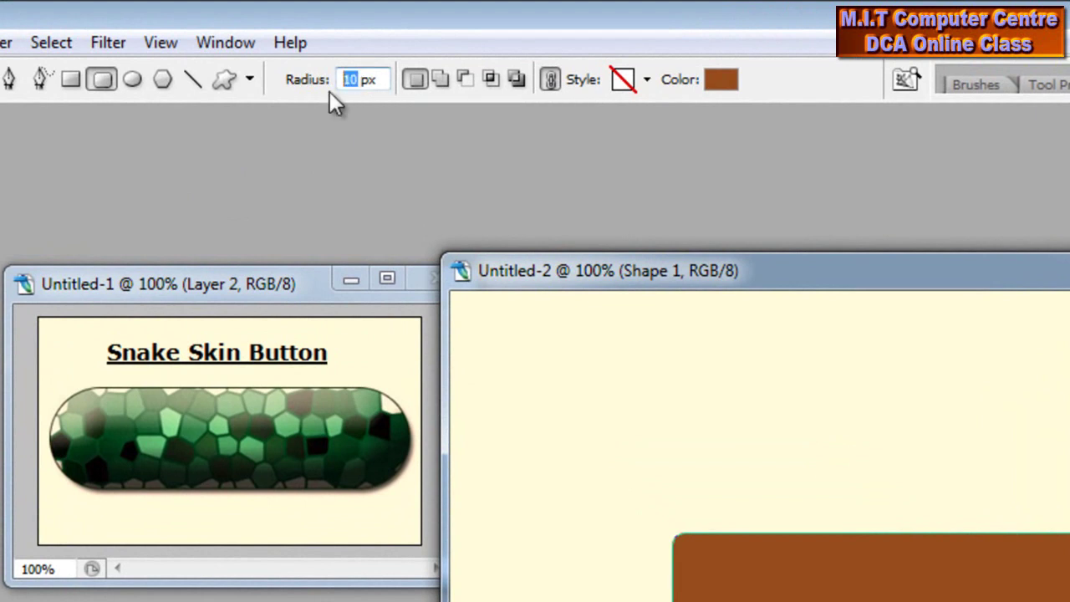
text(50)
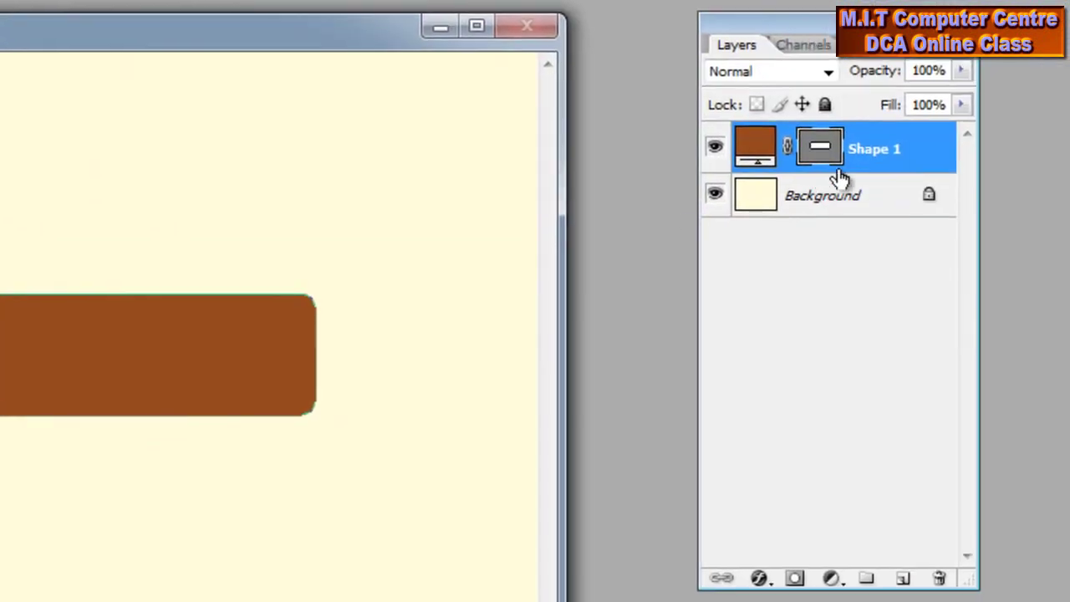
right_click(896, 144)
click(1016, 251)
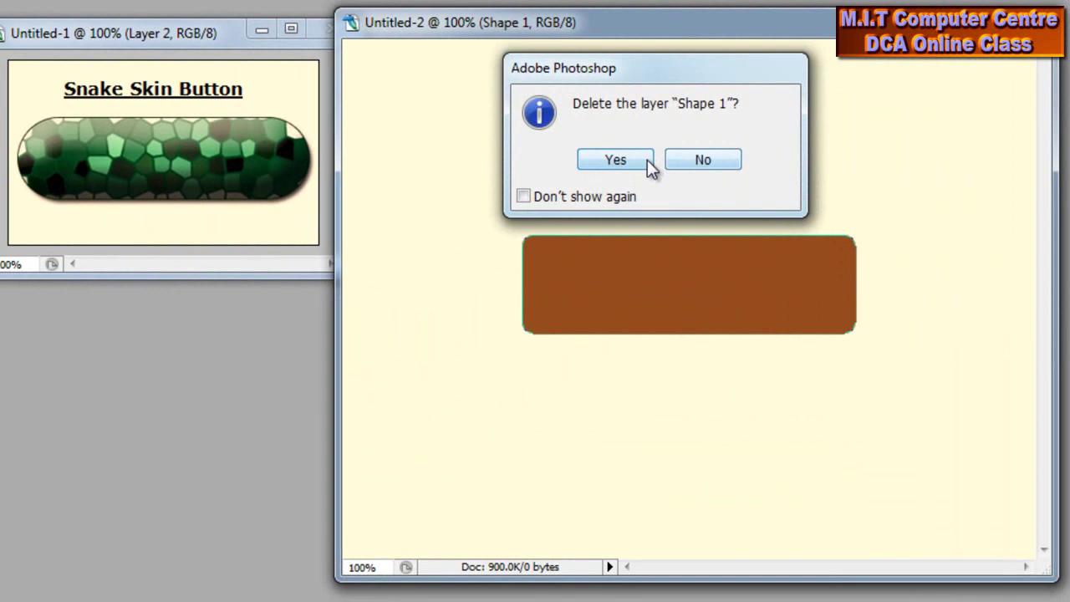
click(615, 160)
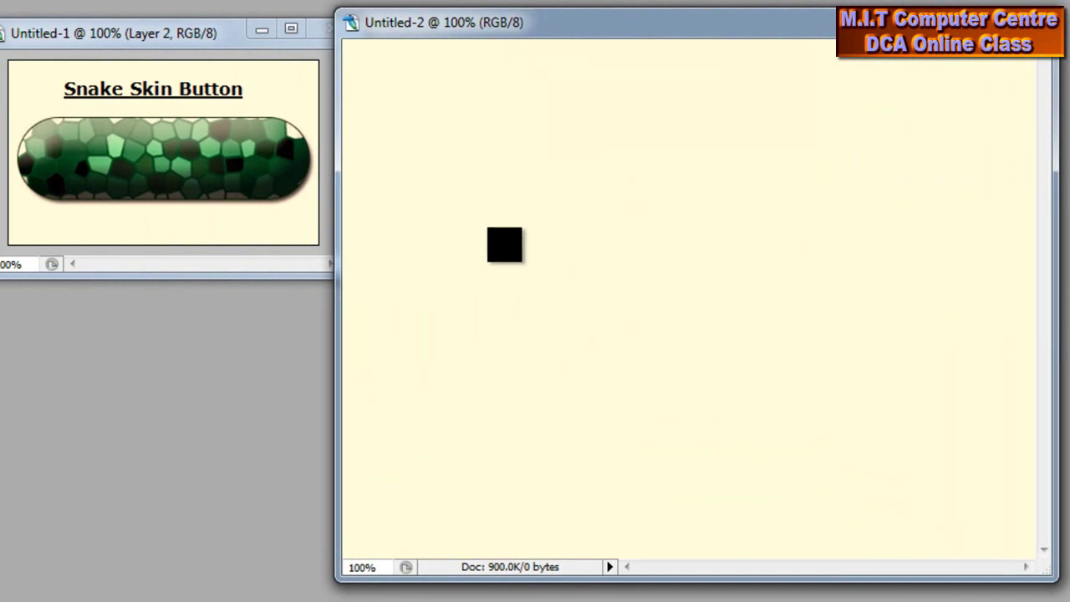
Draw a pill-shaped rounded rectangle near the middle of the canvas and recolor it dark green, #147418.
drag(504, 240, 877, 341)
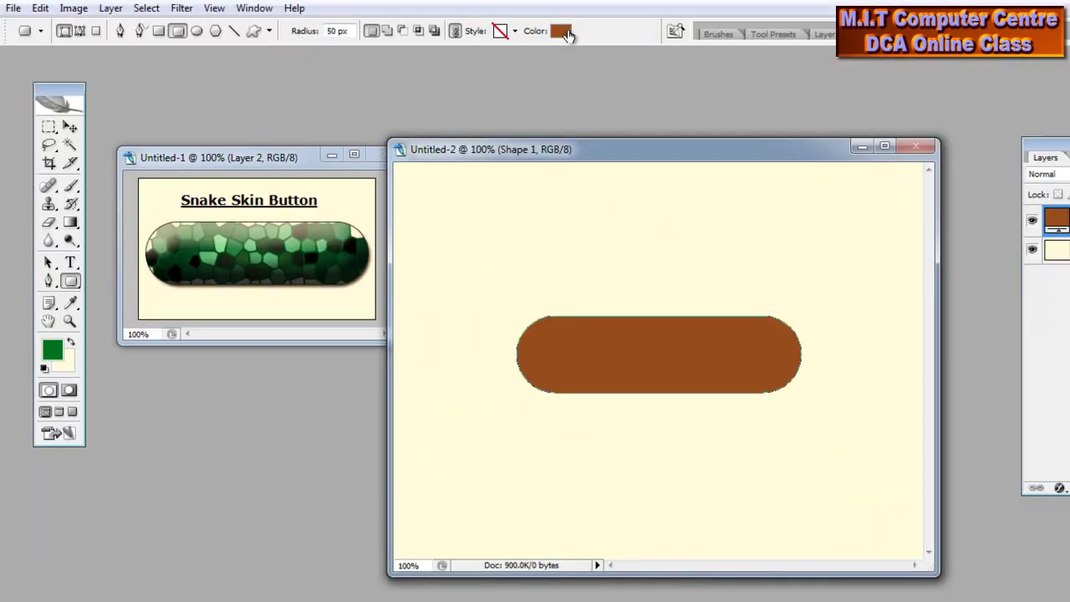
click(563, 32)
click(869, 365)
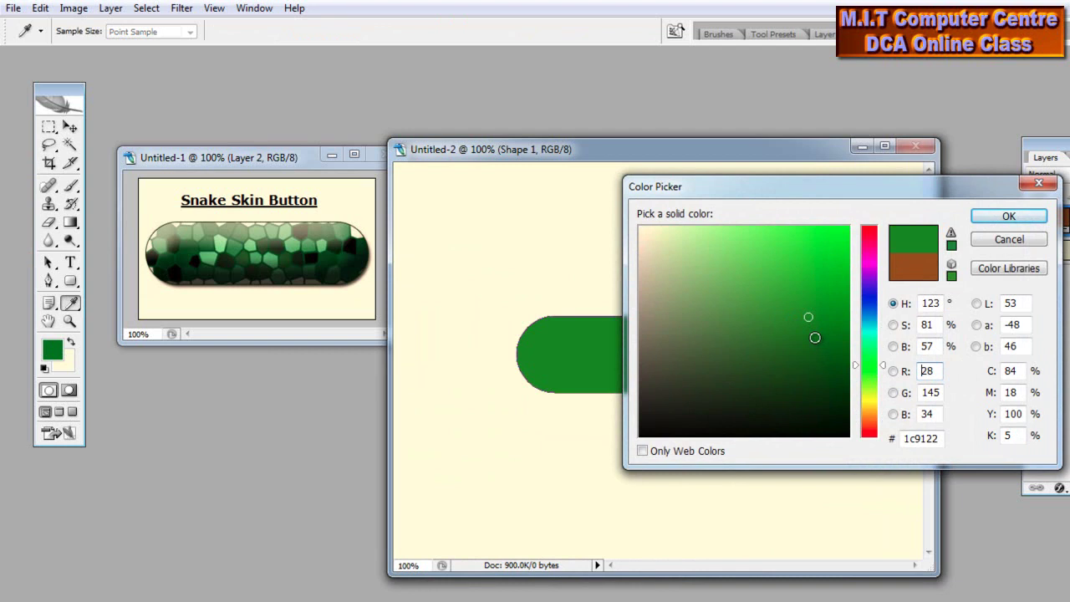
click(815, 337)
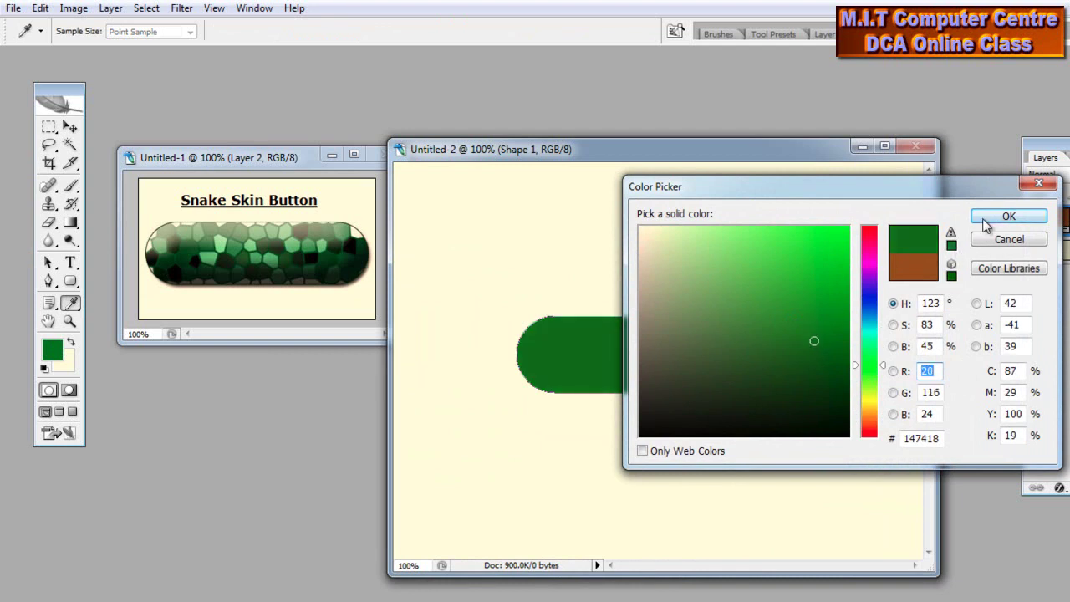
click(986, 217)
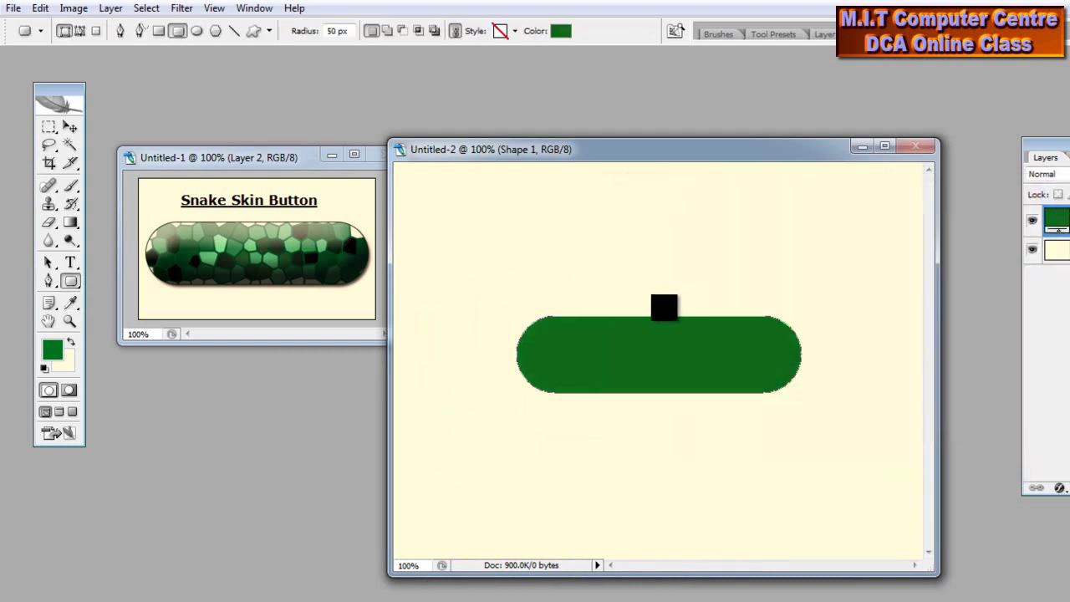
Rasterize the green button shape and apply uniform, monochromatic Add Noise at 18.44%.
click(182, 8)
mouse_move(226, 134)
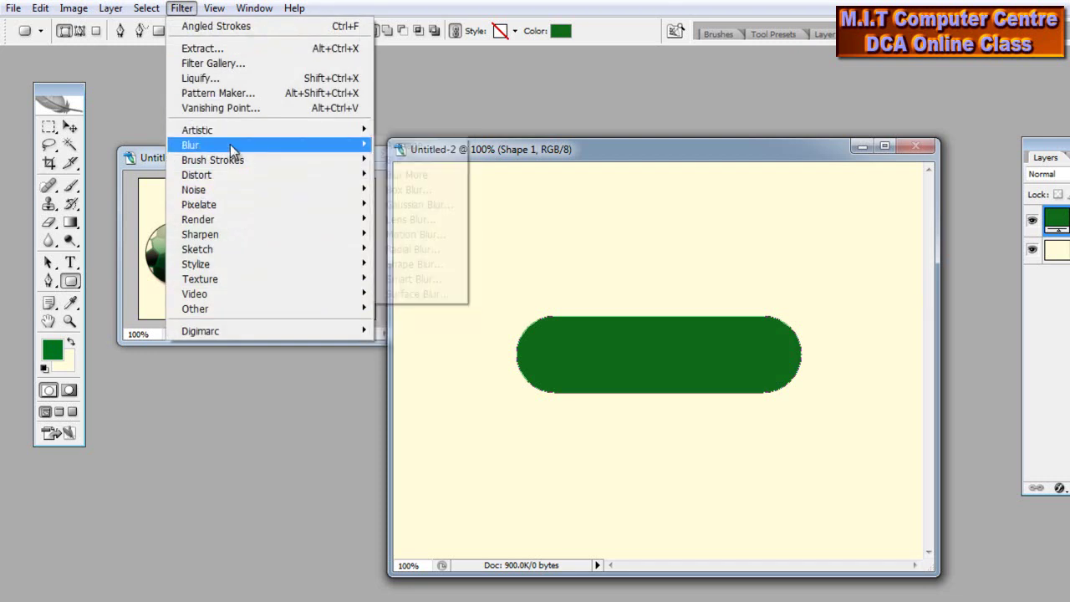
mouse_move(264, 192)
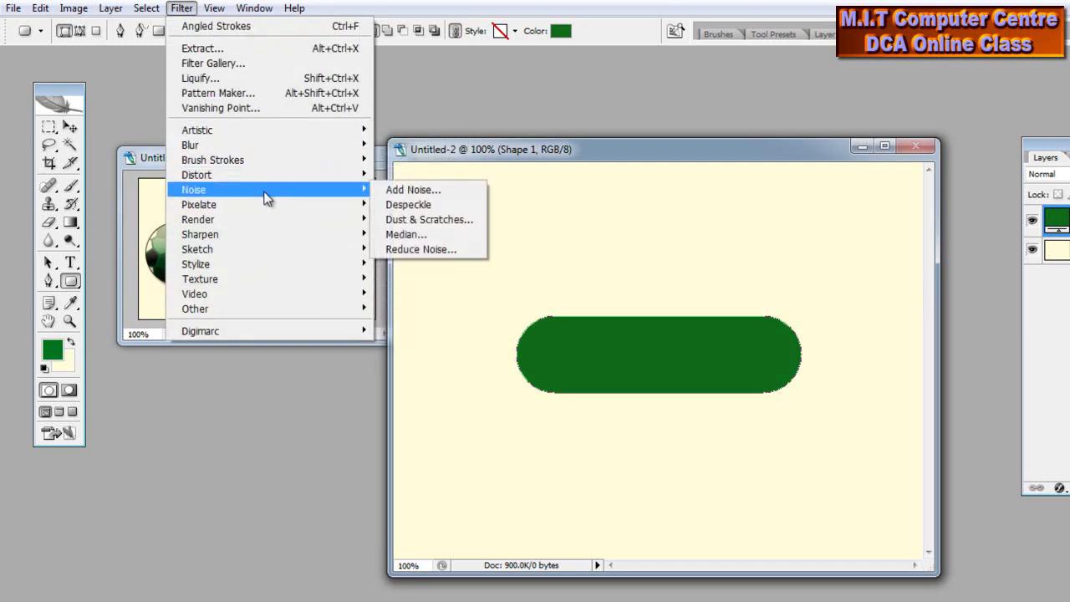
click(424, 194)
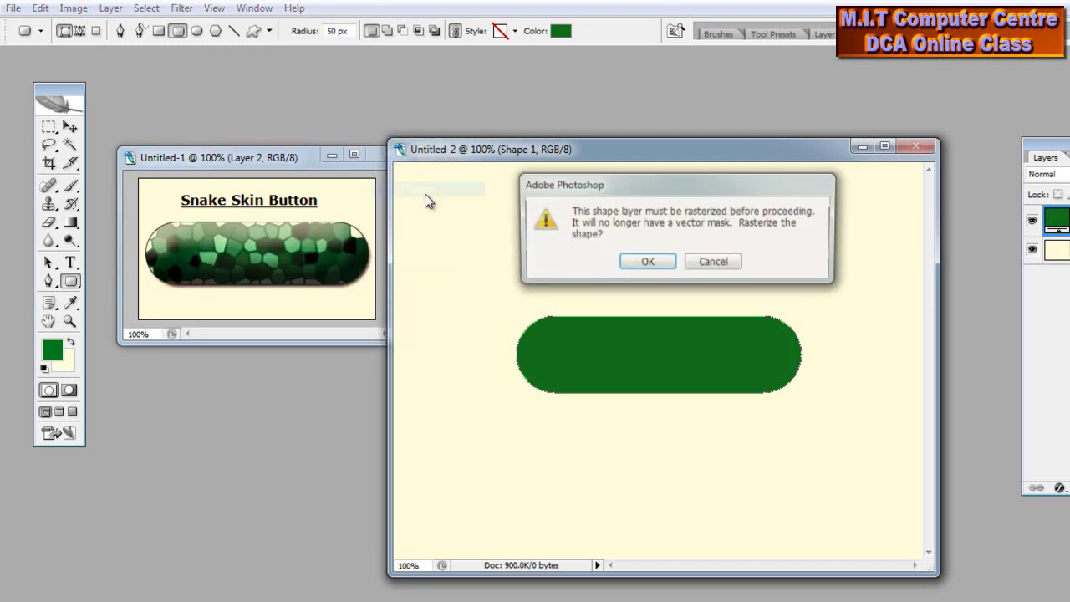
click(649, 263)
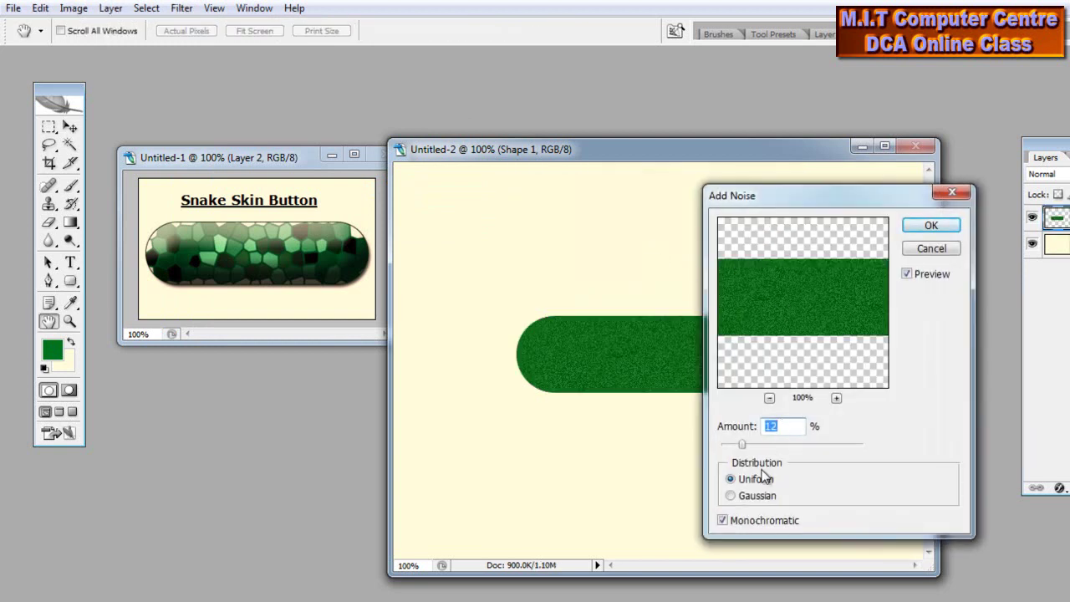
mouse_move(743, 444)
mouse_down()
mouse_move(772, 447)
mouse_move(753, 449)
mouse_up()
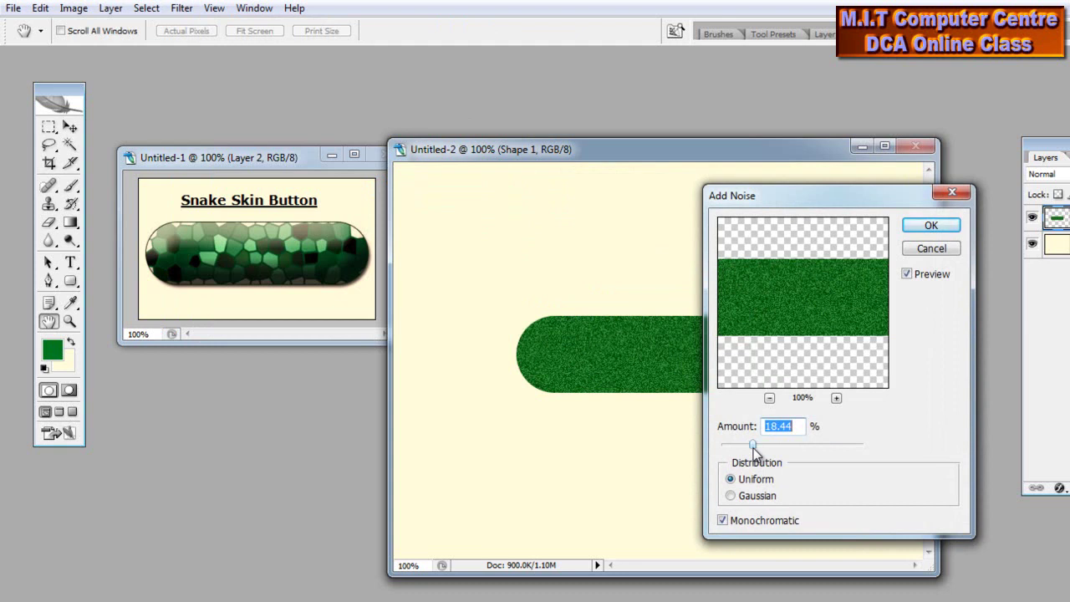
click(932, 226)
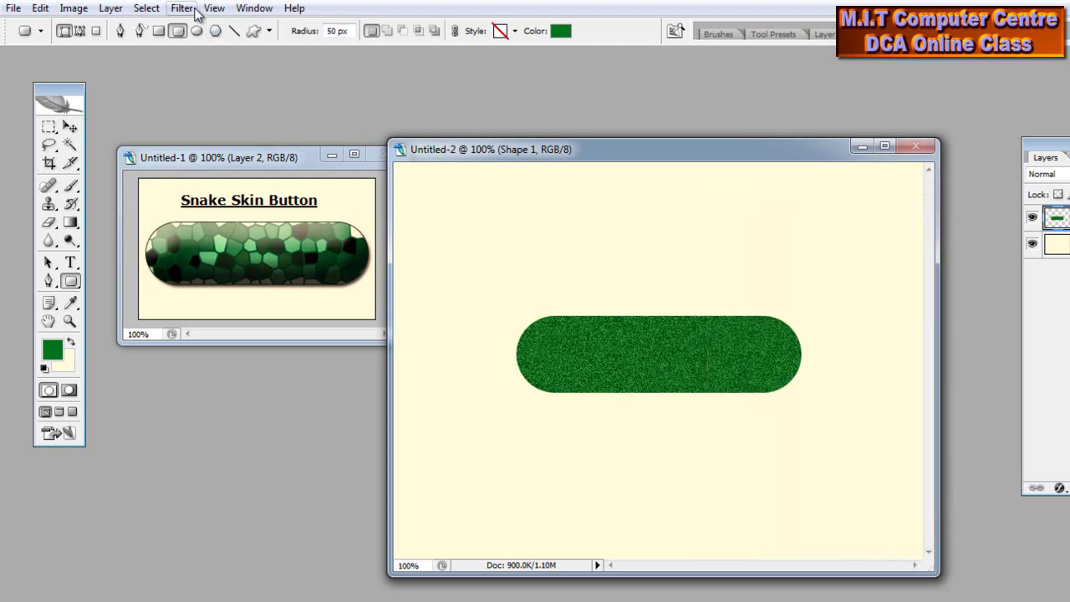
Apply the Stained Glass texture filter to the button with cell size 10, border thickness 4 and light intensity 2.
click(191, 12)
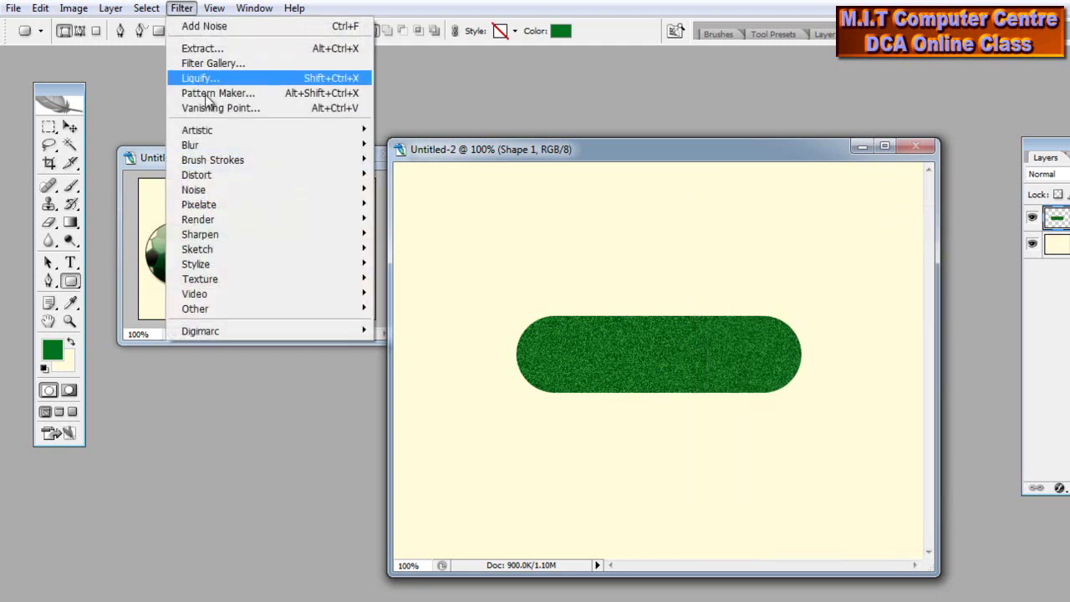
mouse_move(232, 148)
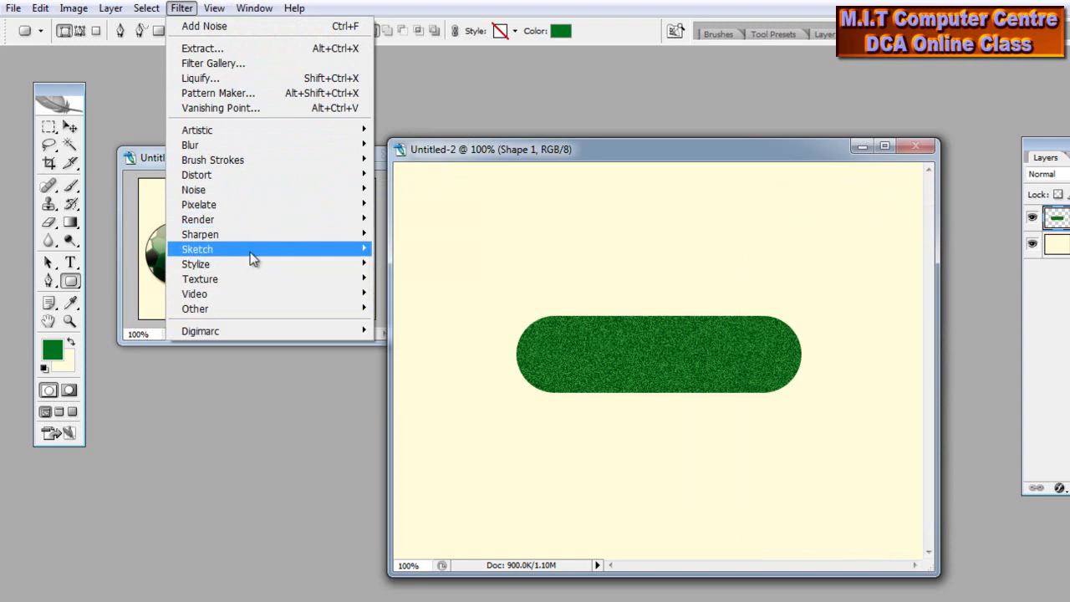
mouse_move(265, 283)
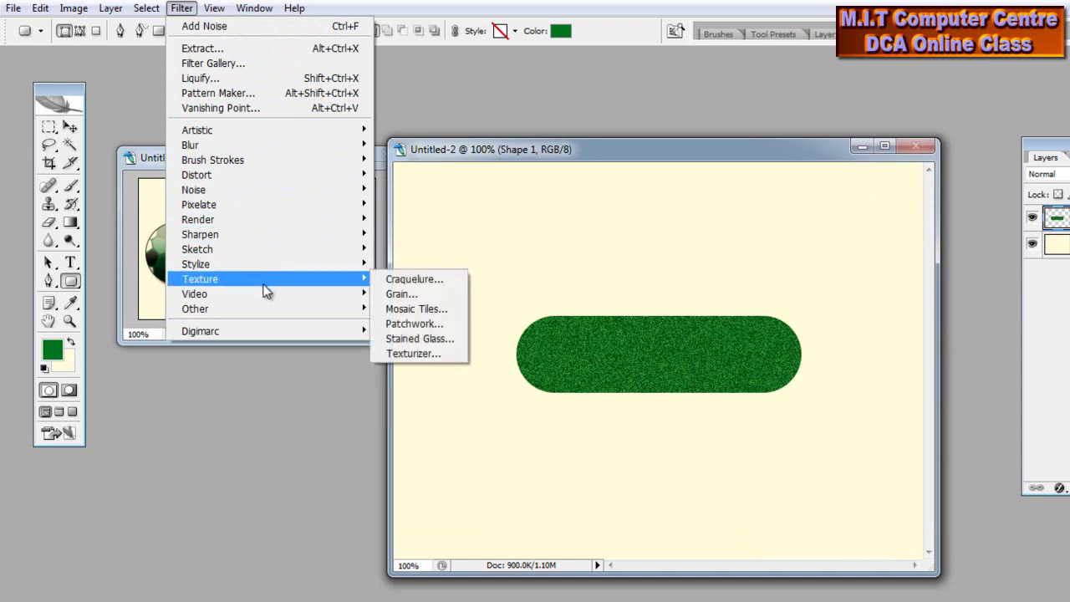
click(450, 348)
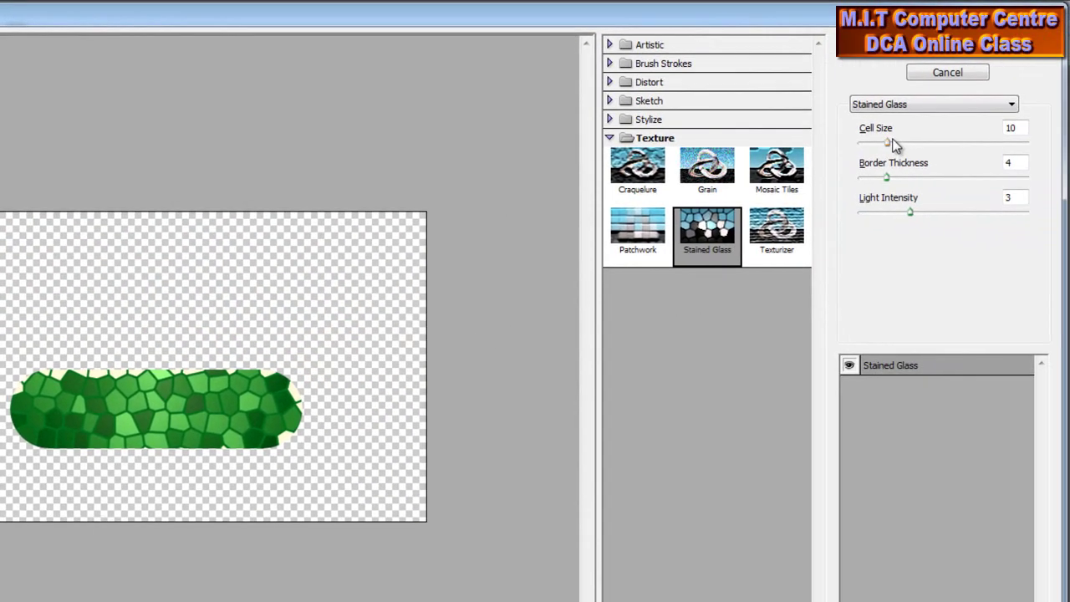
mouse_move(889, 145)
mouse_down()
mouse_move(925, 146)
mouse_move(897, 160)
mouse_up()
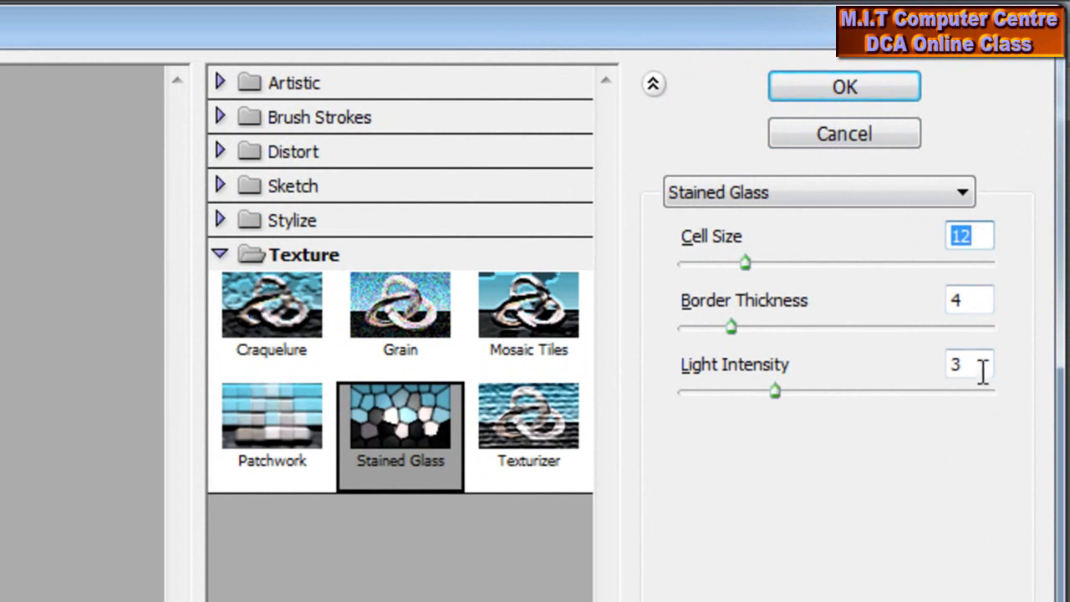
click(971, 239)
text(10)
key(Tab)
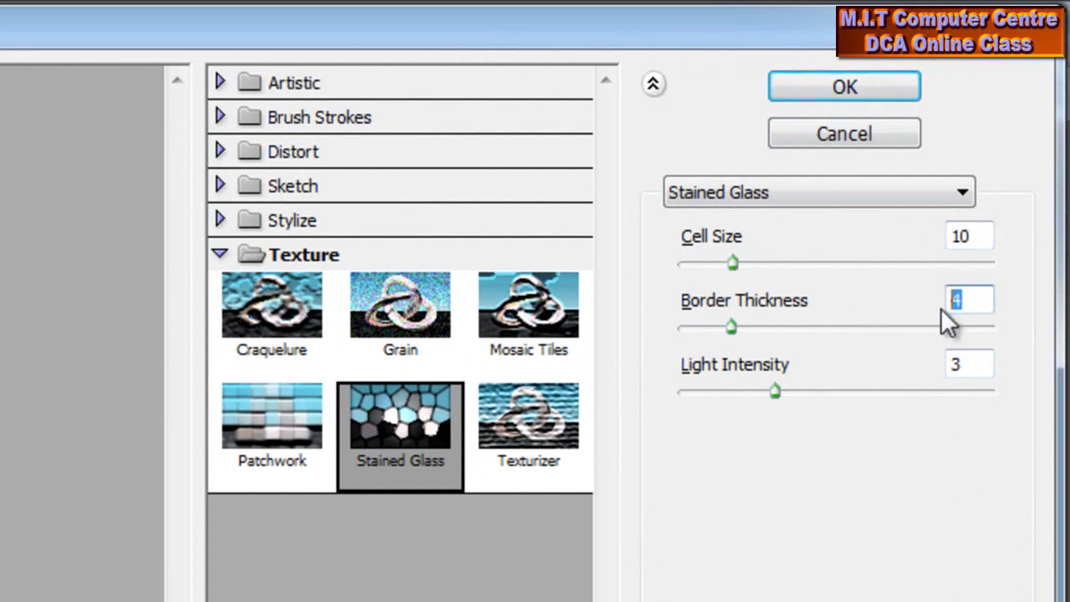
key(Tab)
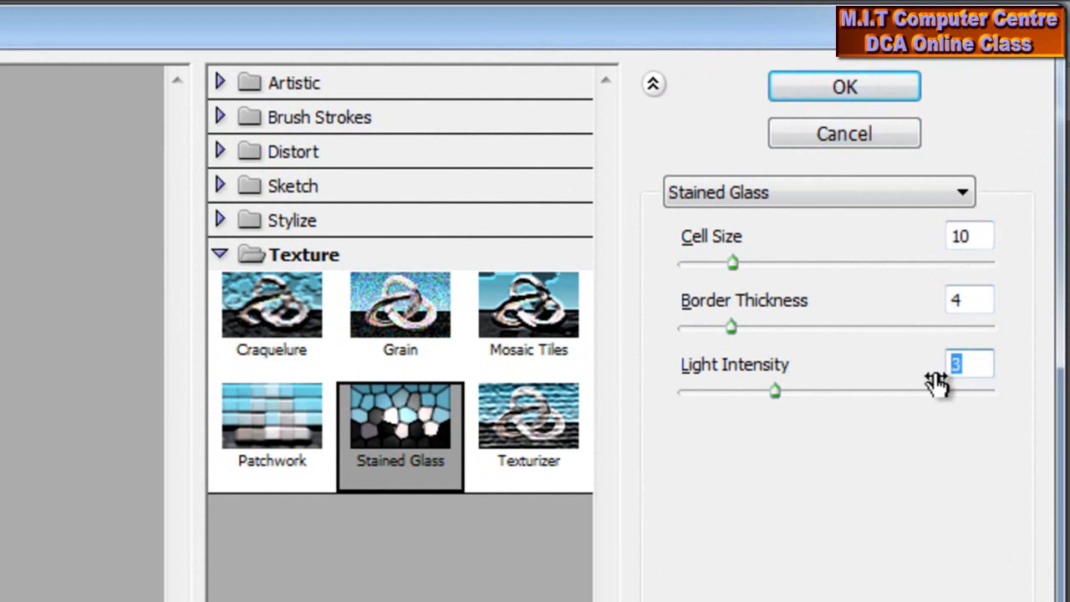
text(2)
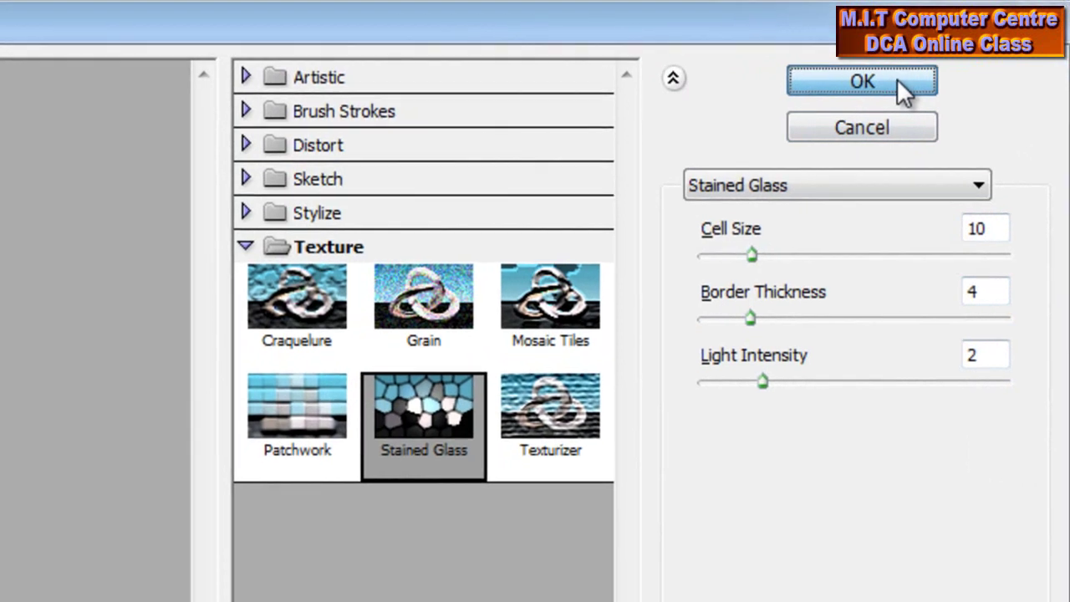
click(898, 81)
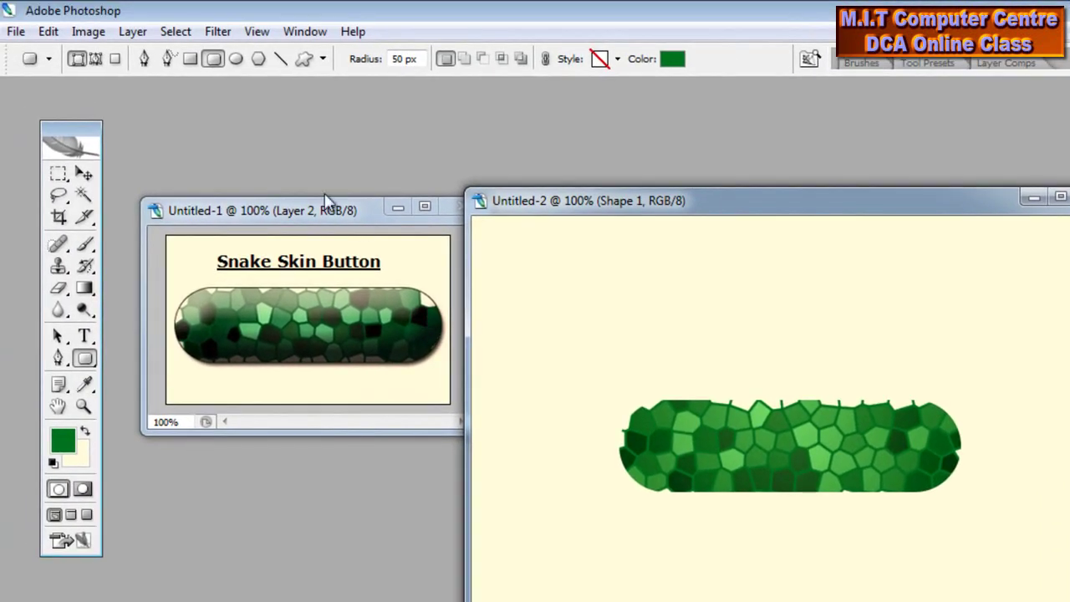
click(128, 25)
mouse_move(262, 136)
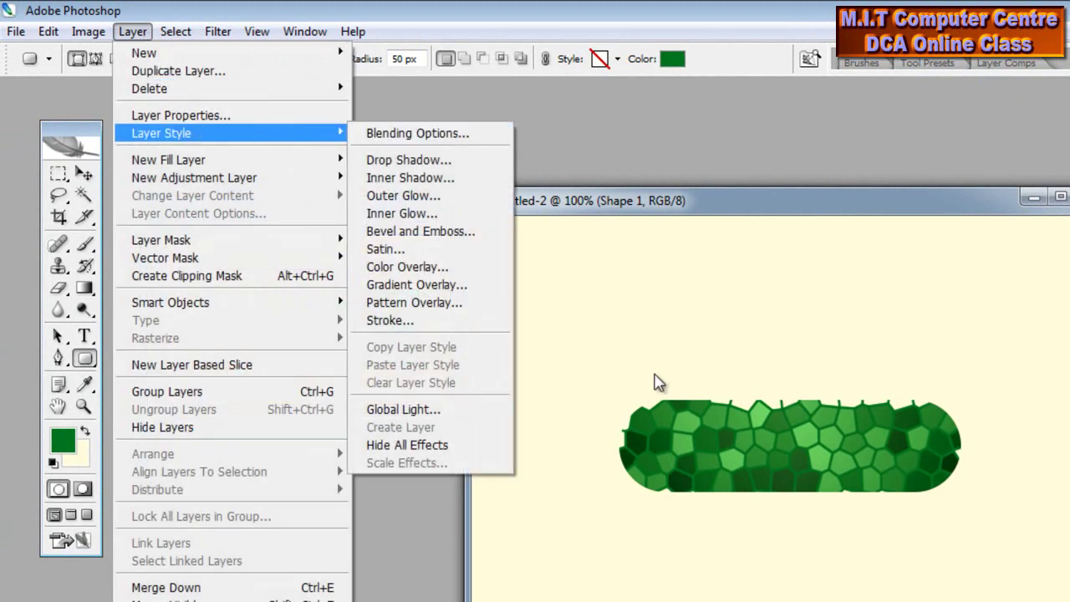
click(660, 213)
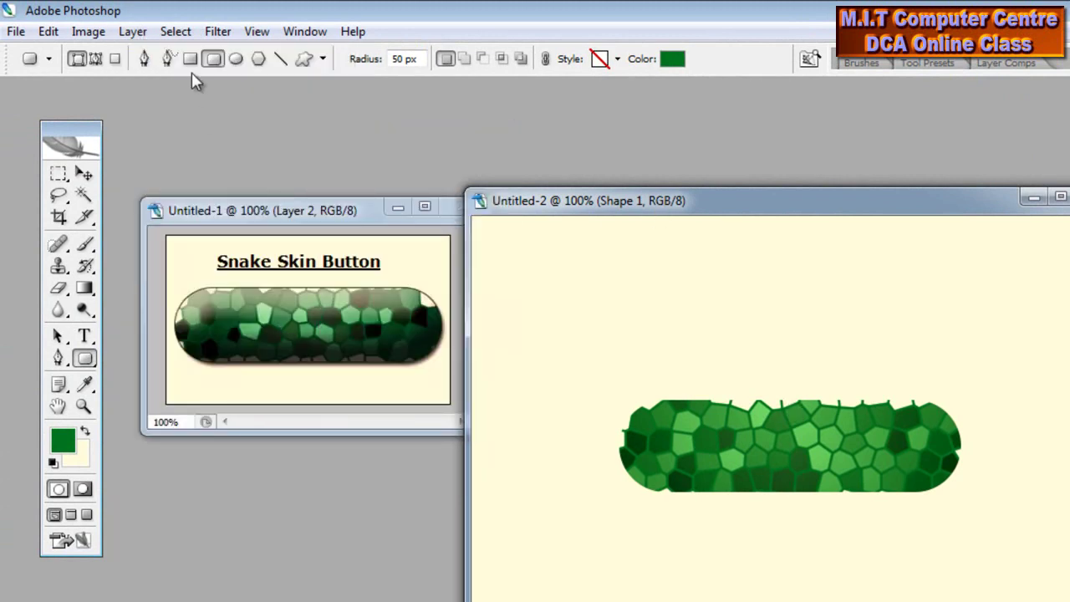
Add a Bevel and Emboss layer style to the green button with the bevel size at 32 px.
click(132, 31)
mouse_move(201, 137)
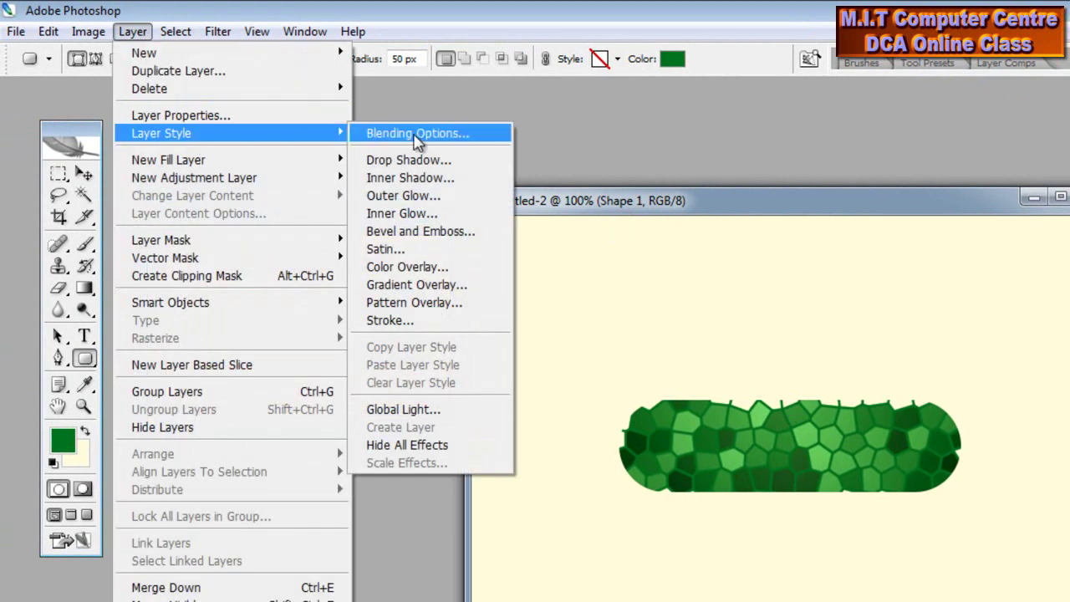
click(468, 232)
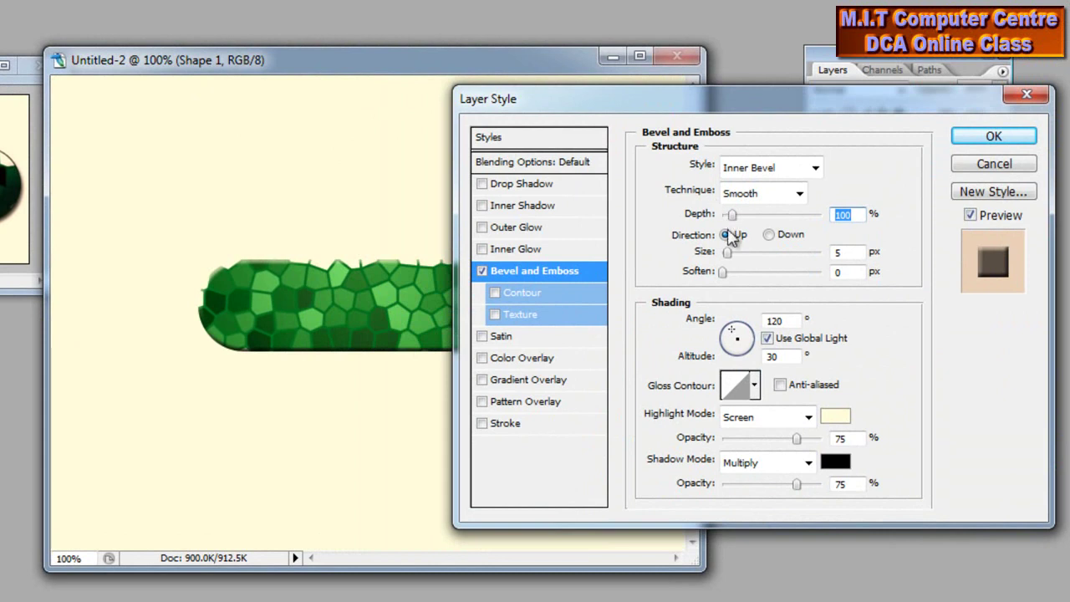
drag(728, 252, 739, 252)
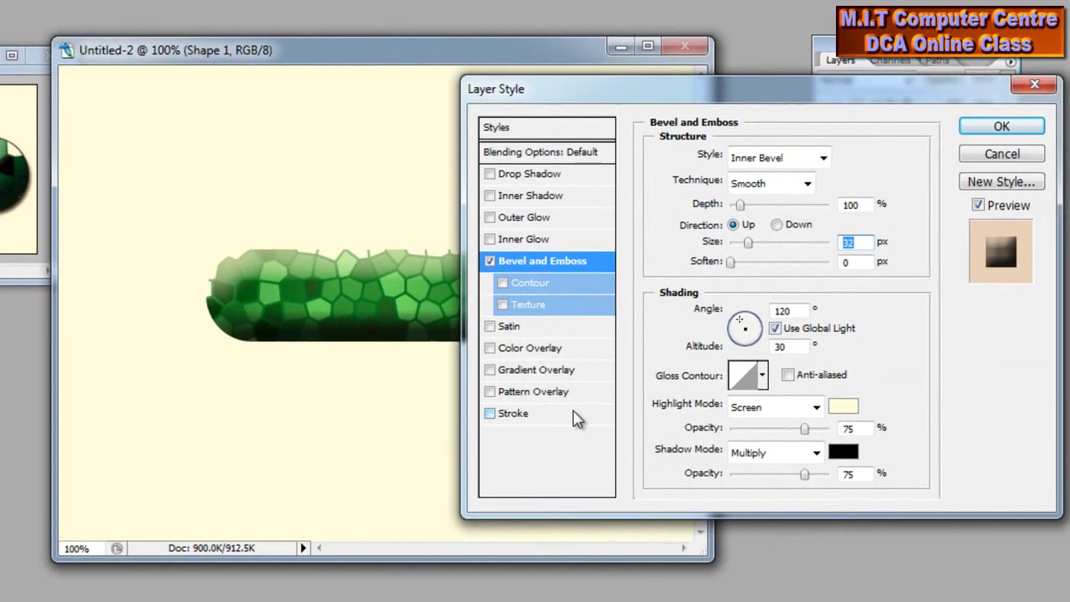
Compare the button's edge with and without the red Stroke effect, leaving the Stroke off.
click(664, 423)
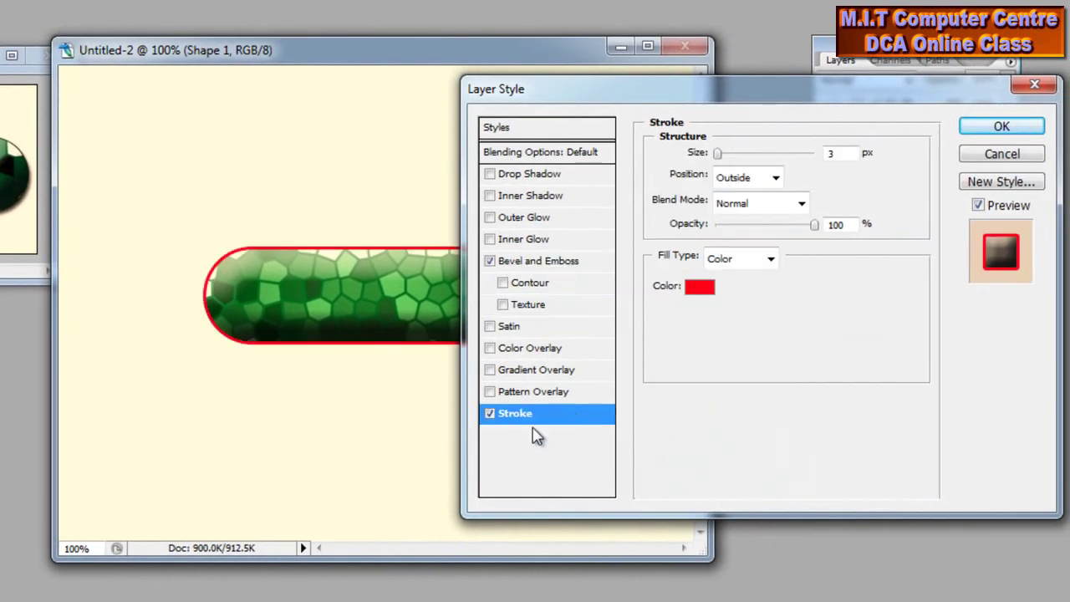
click(491, 415)
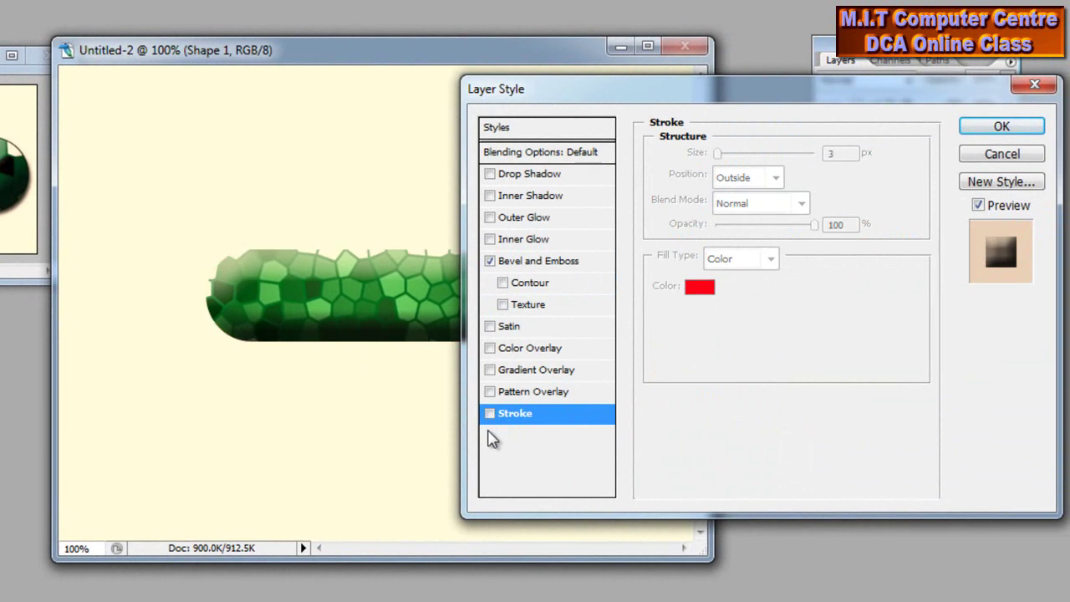
click(490, 414)
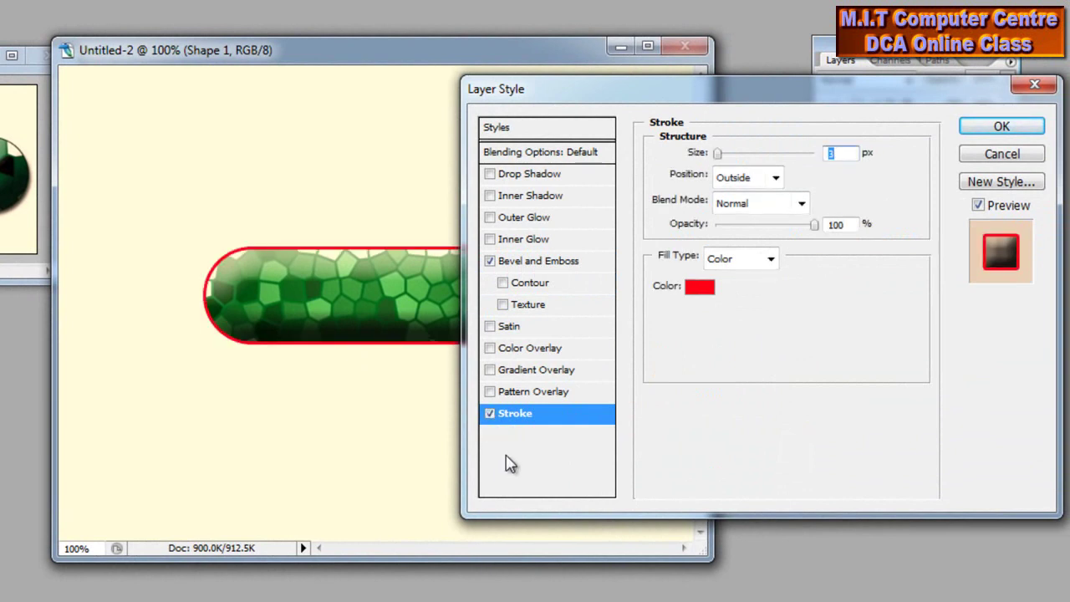
click(539, 262)
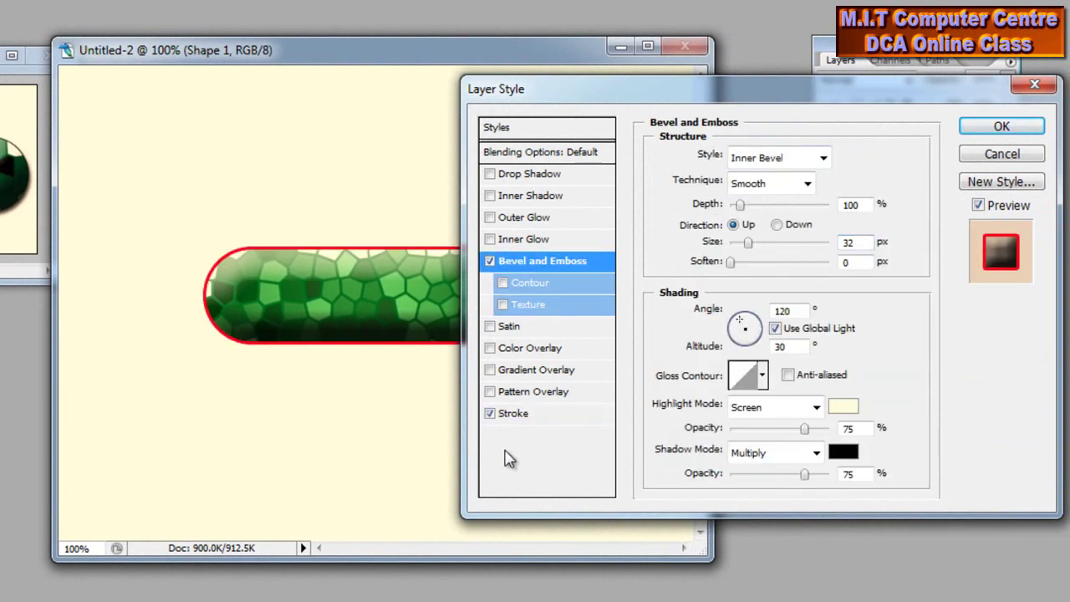
click(489, 414)
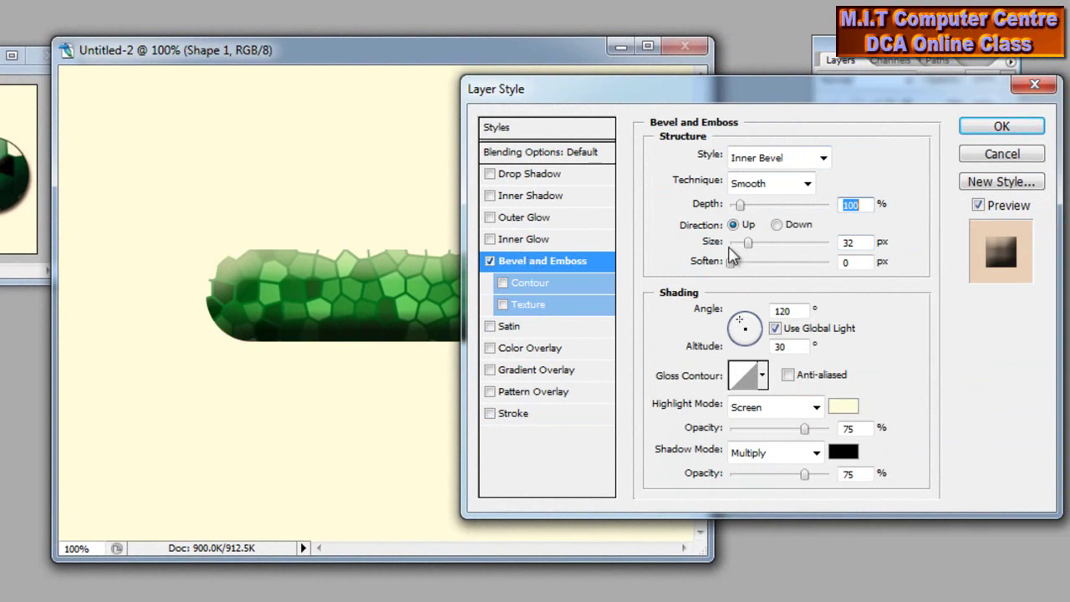
click(489, 413)
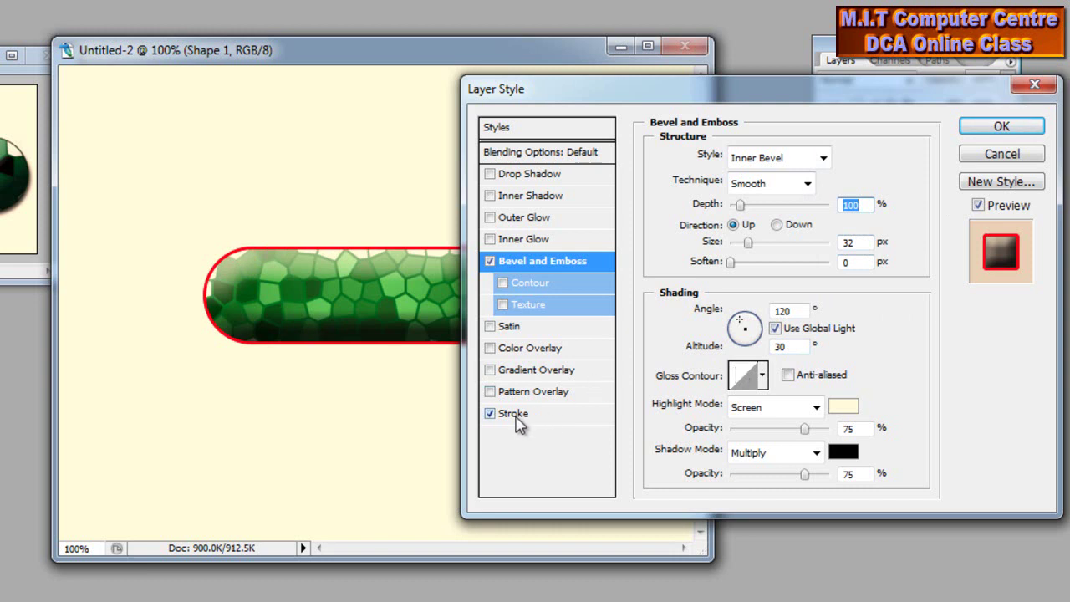
click(490, 414)
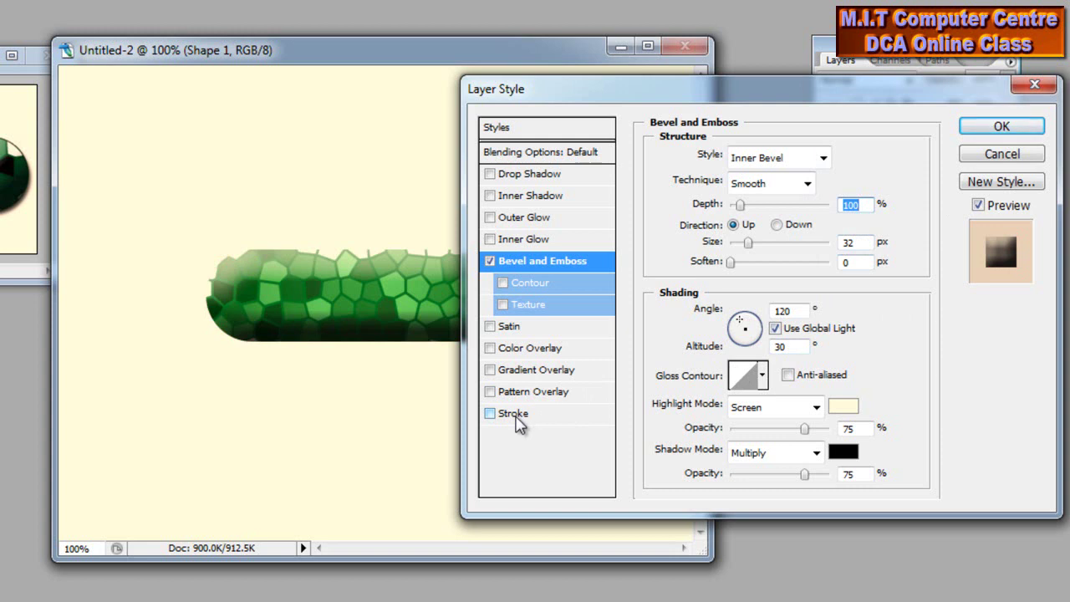
Add an outside Stroke to the button in dark green, #05440f, with a size of 2 px.
click(516, 417)
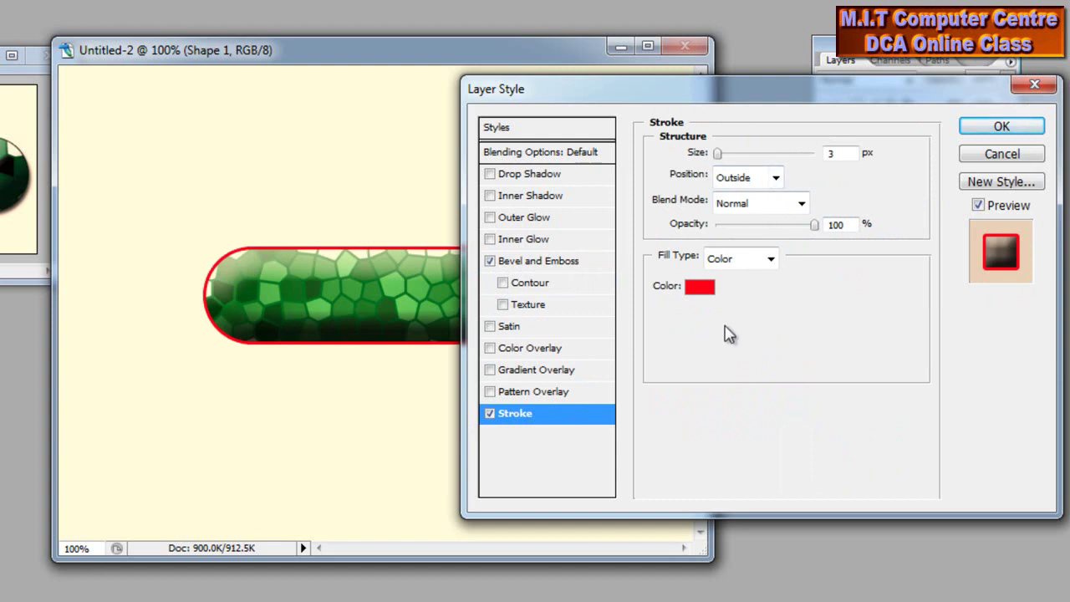
click(700, 287)
drag(530, 95, 647, 123)
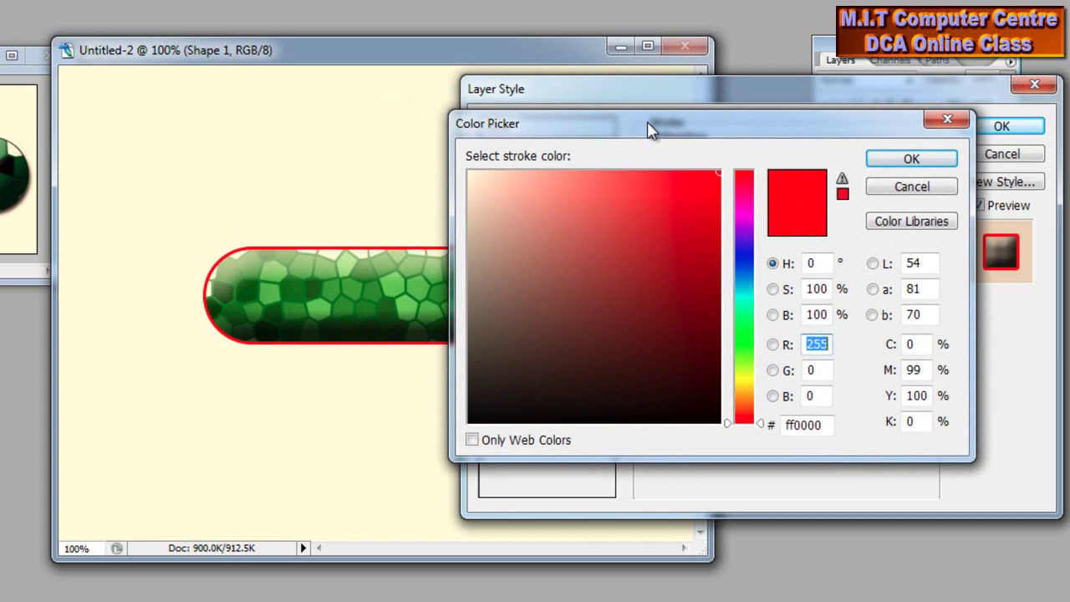
click(744, 331)
click(704, 355)
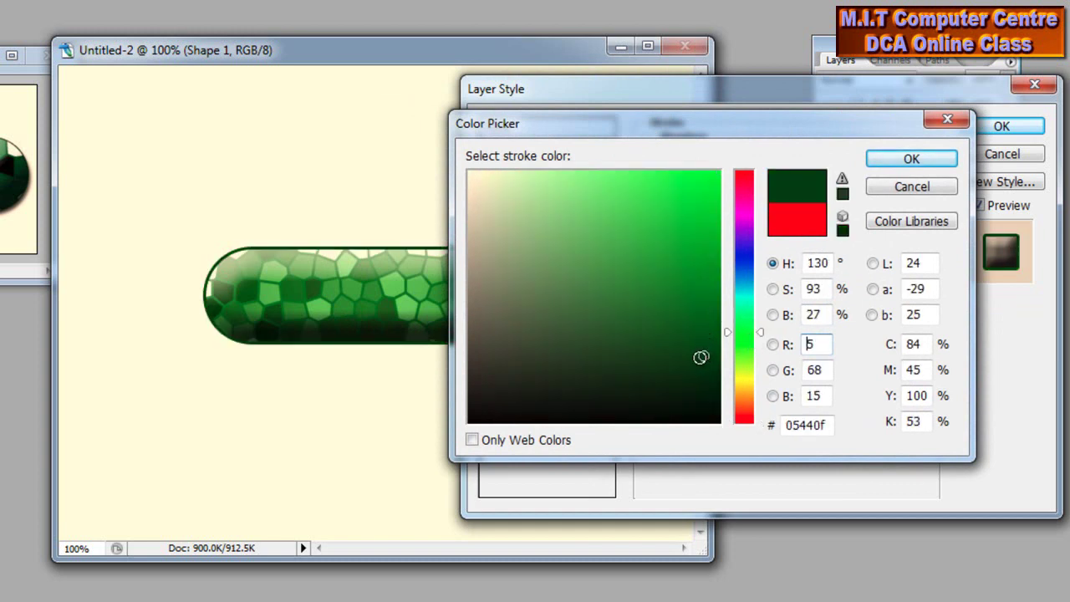
click(877, 160)
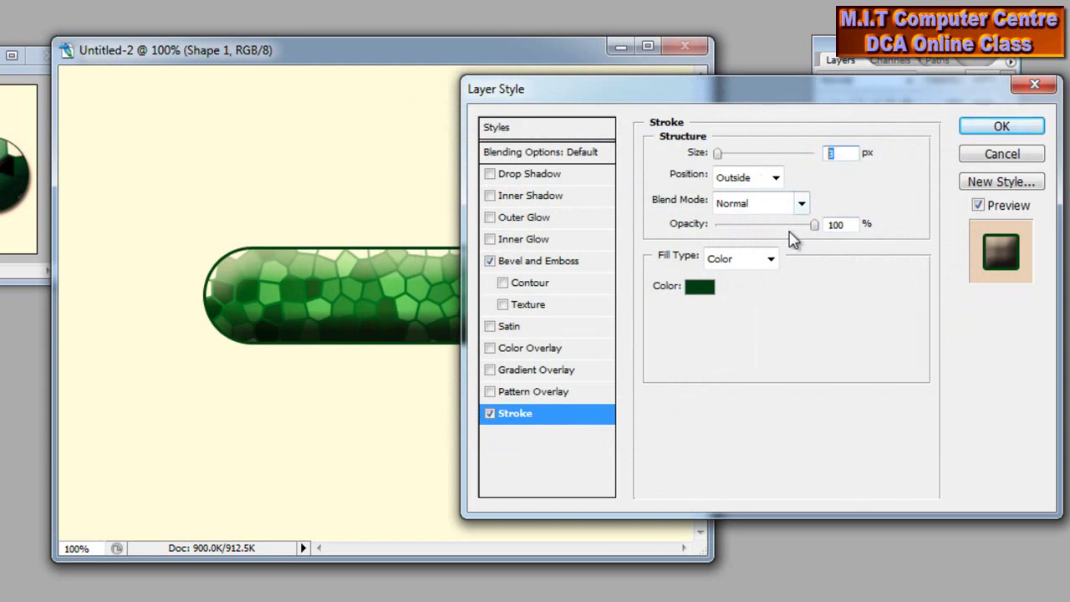
text(1)
key(BackSpace)
text(2)
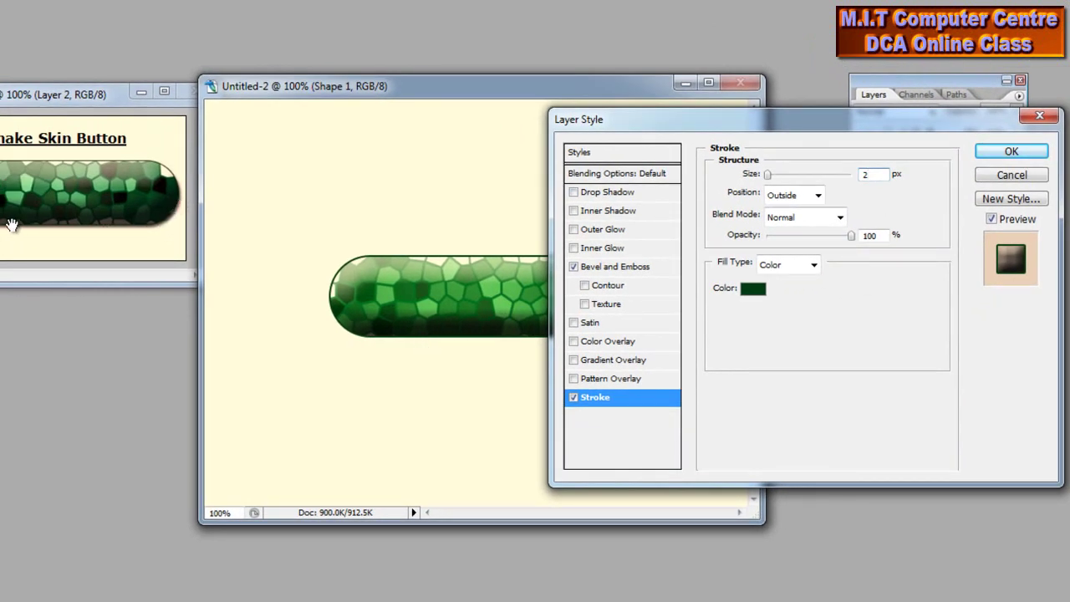
Add a Drop Shadow with its default settings to the button and apply the layer styles.
click(613, 194)
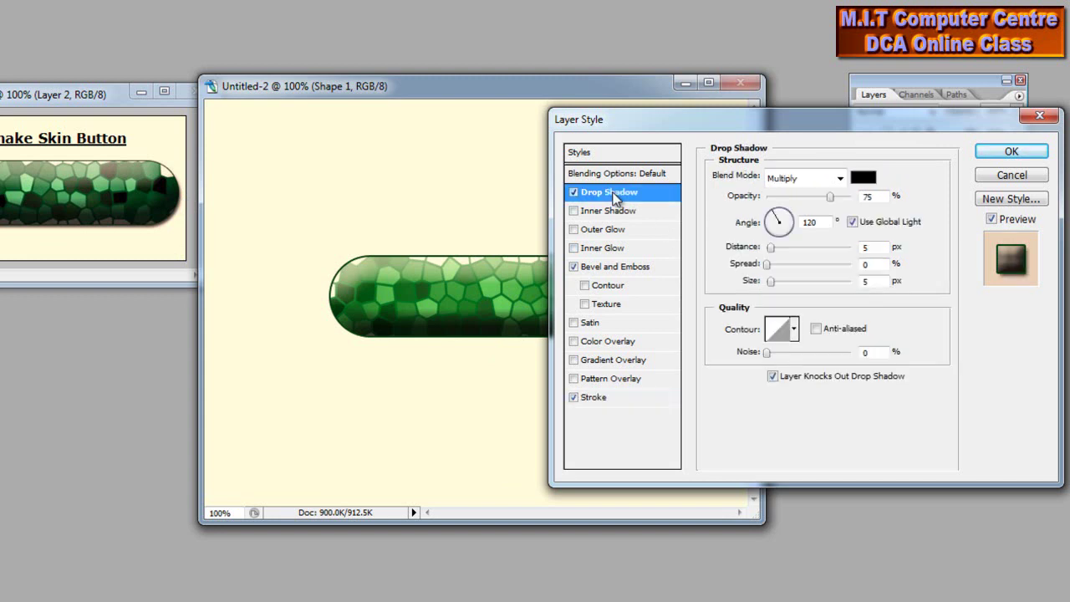
drag(660, 129, 830, 115)
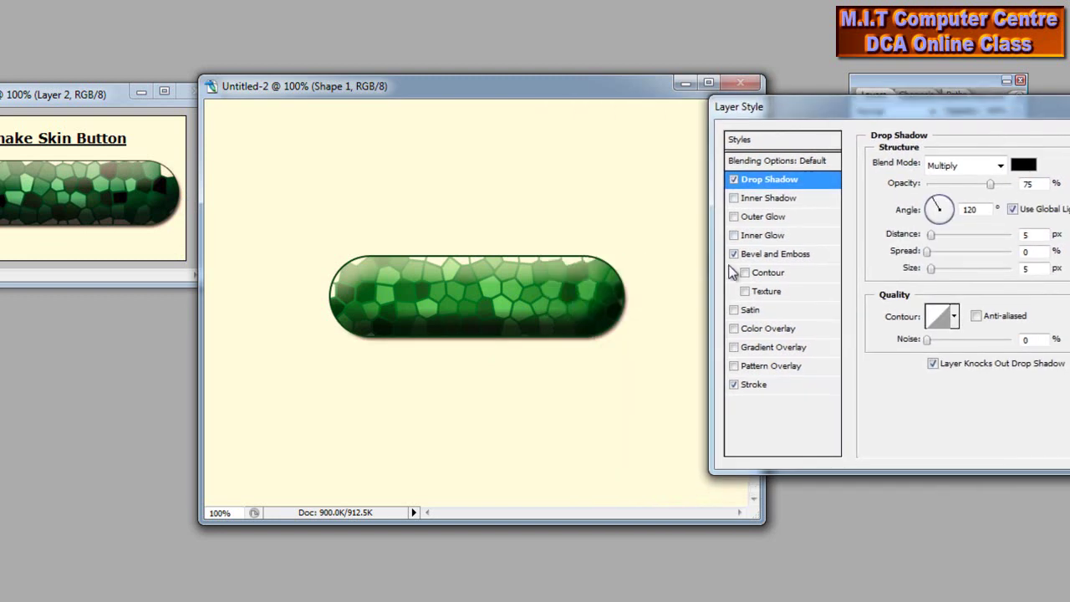
drag(1007, 109, 768, 138)
click(933, 169)
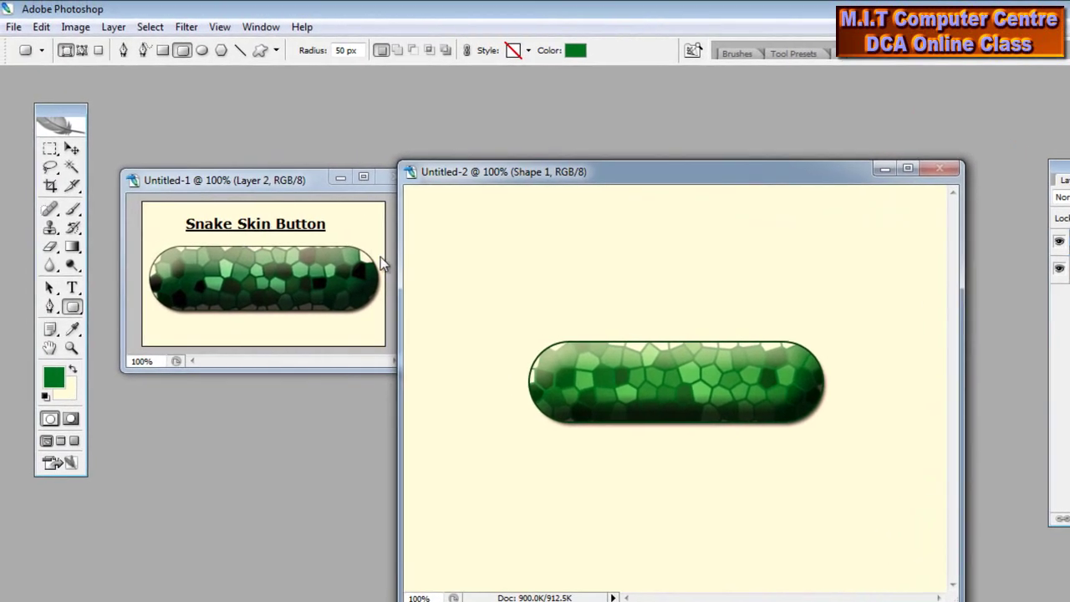
drag(688, 177, 715, 188)
click(187, 26)
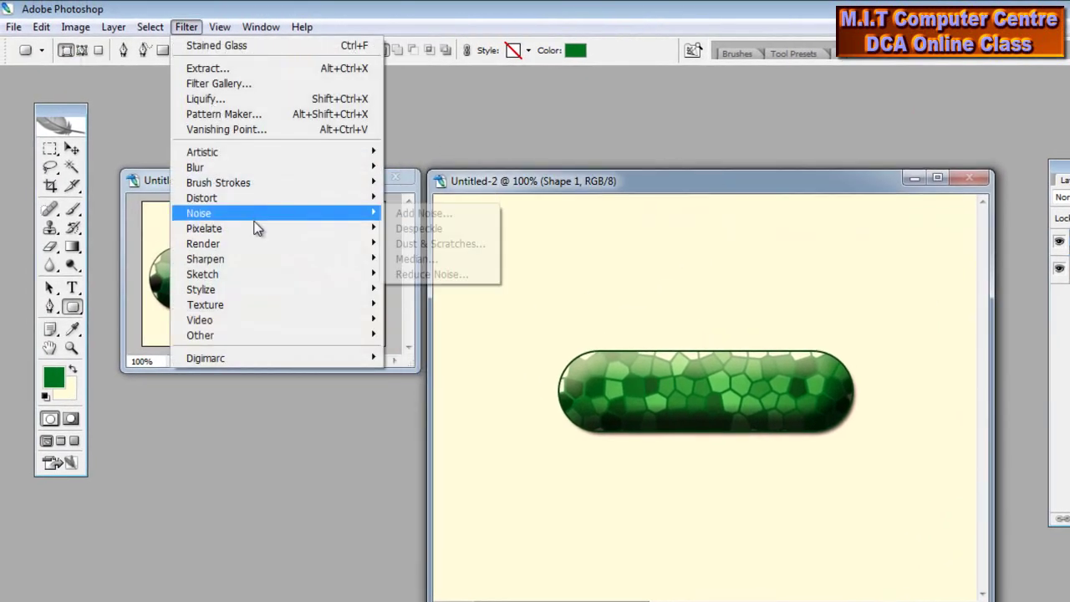
mouse_move(267, 259)
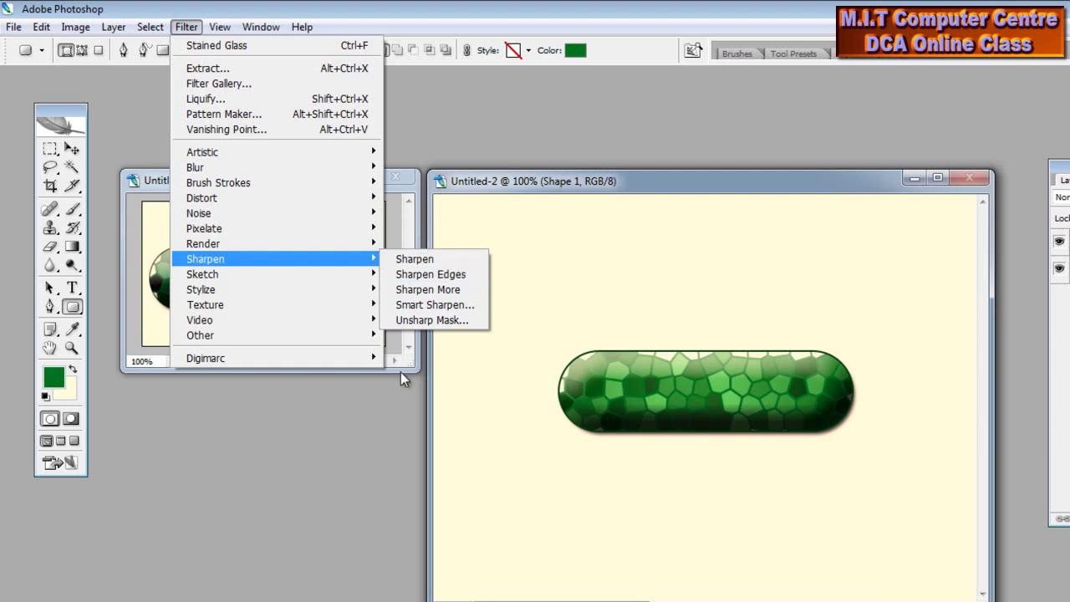
click(114, 26)
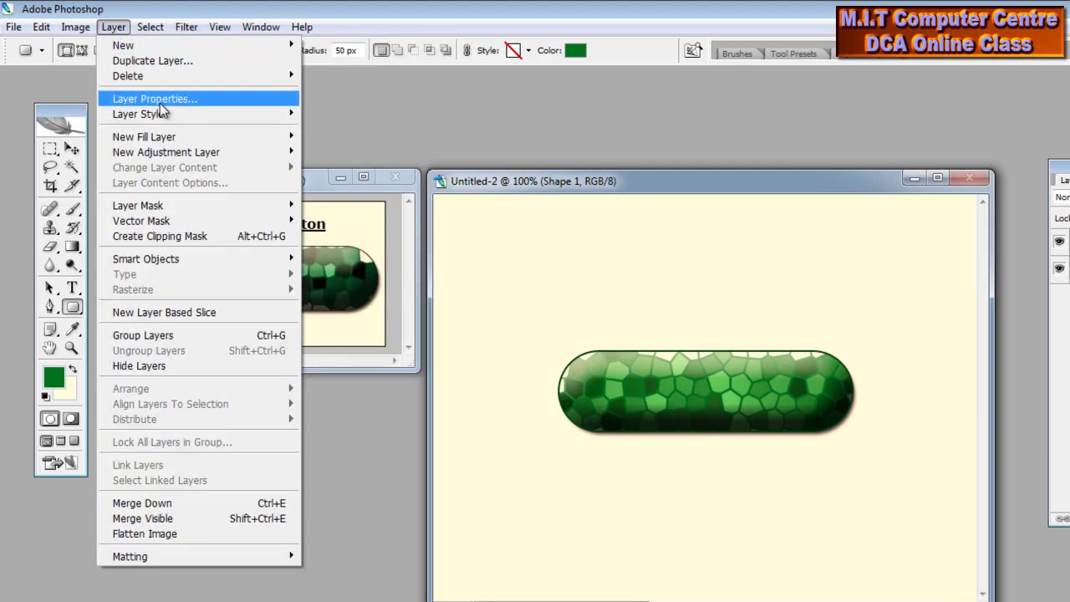
mouse_move(214, 117)
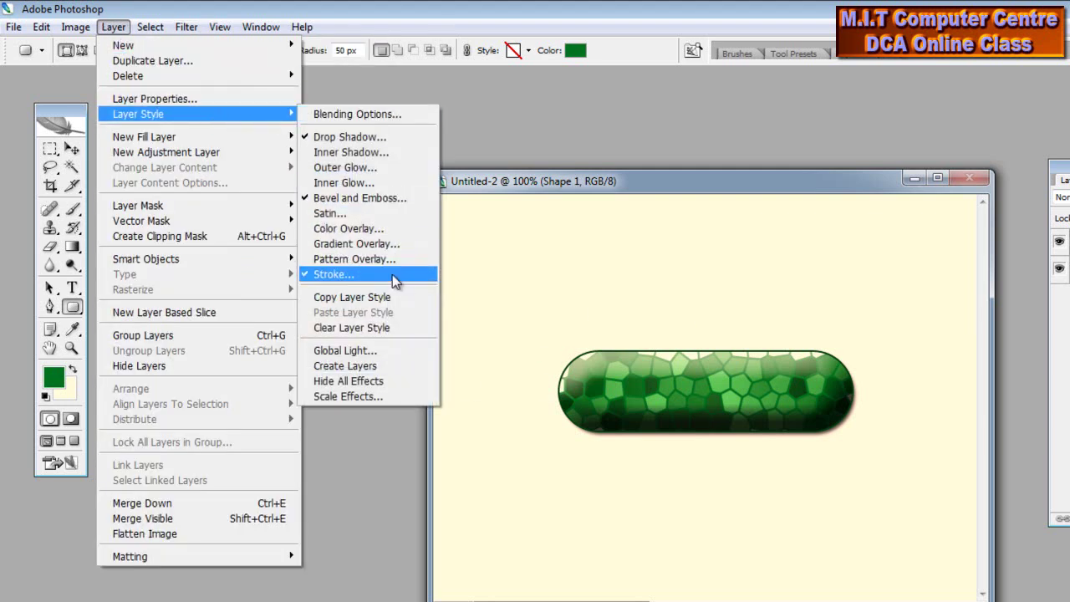
click(691, 184)
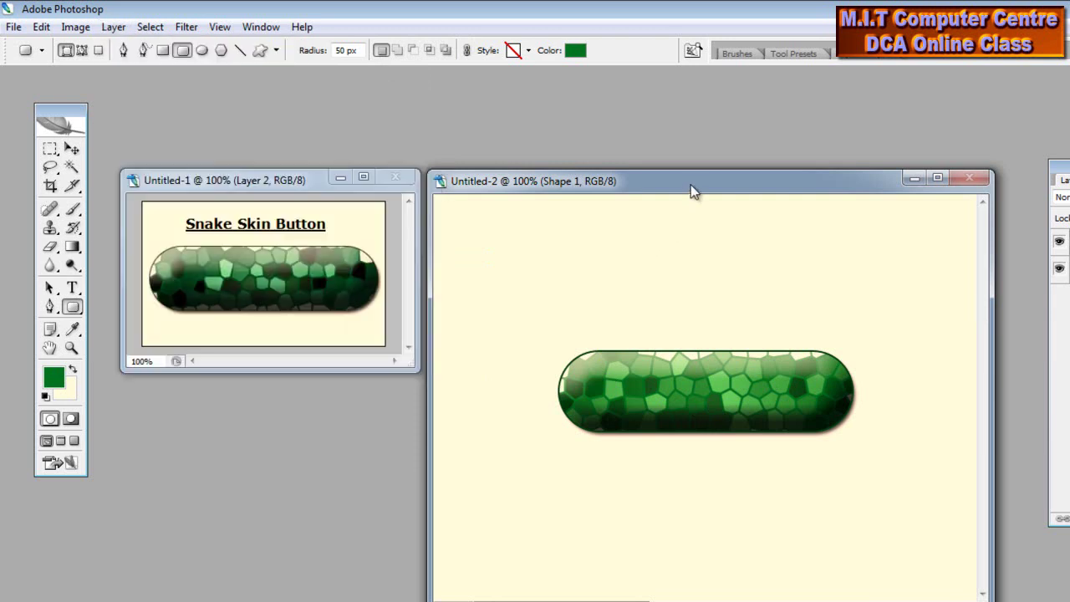
drag(690, 186, 709, 182)
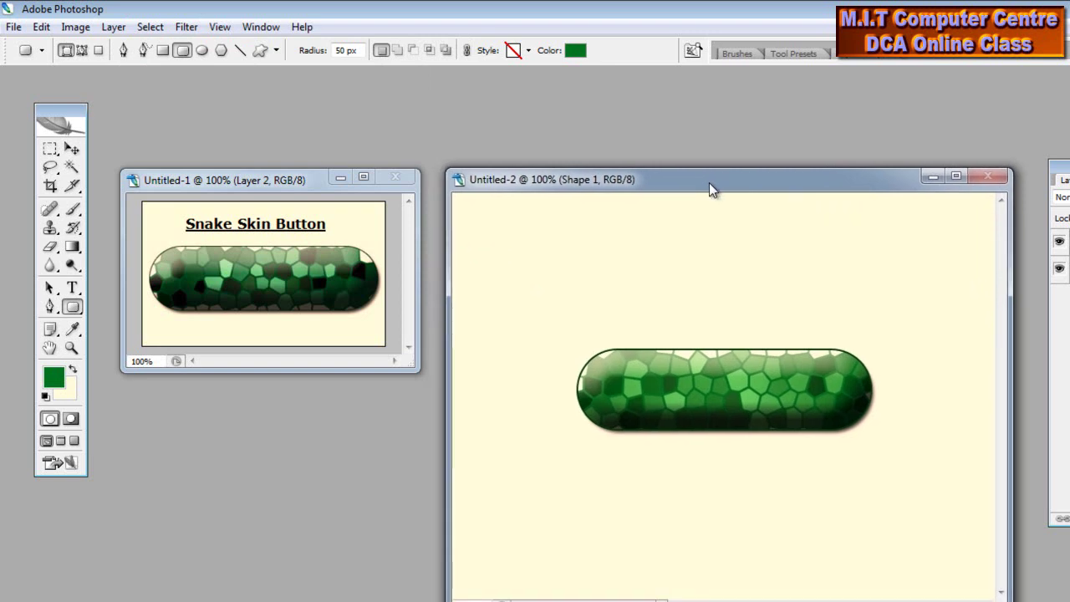